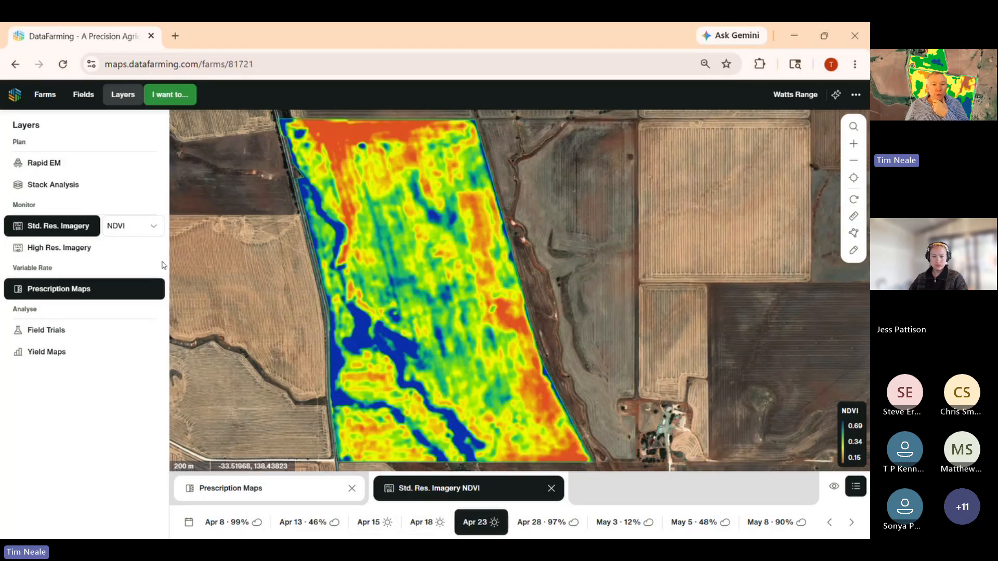
- Compare the field's Apr 23 standard-resolution imagery in Colour with the NDVI view, ending on NDVI
click(133, 228)
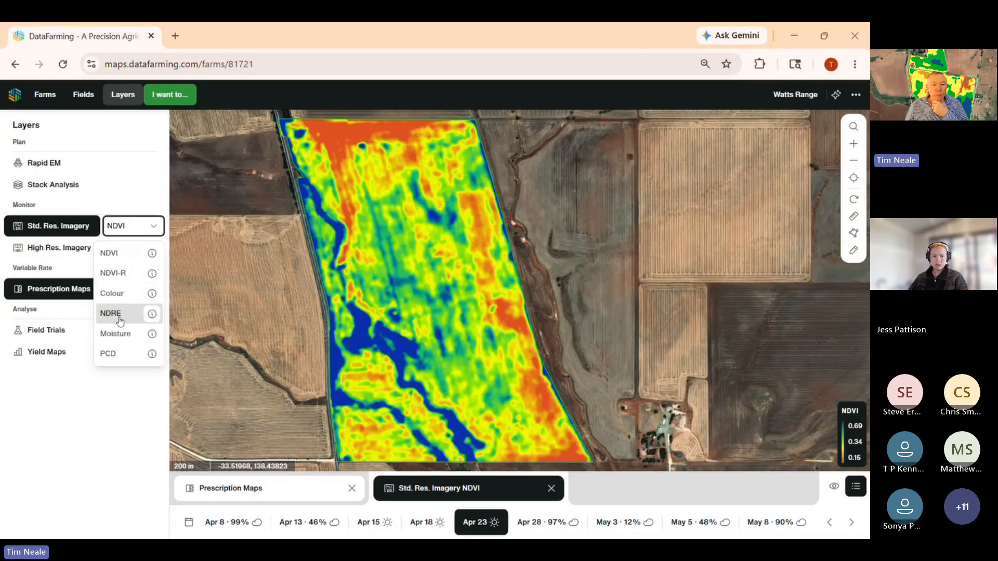
click(124, 294)
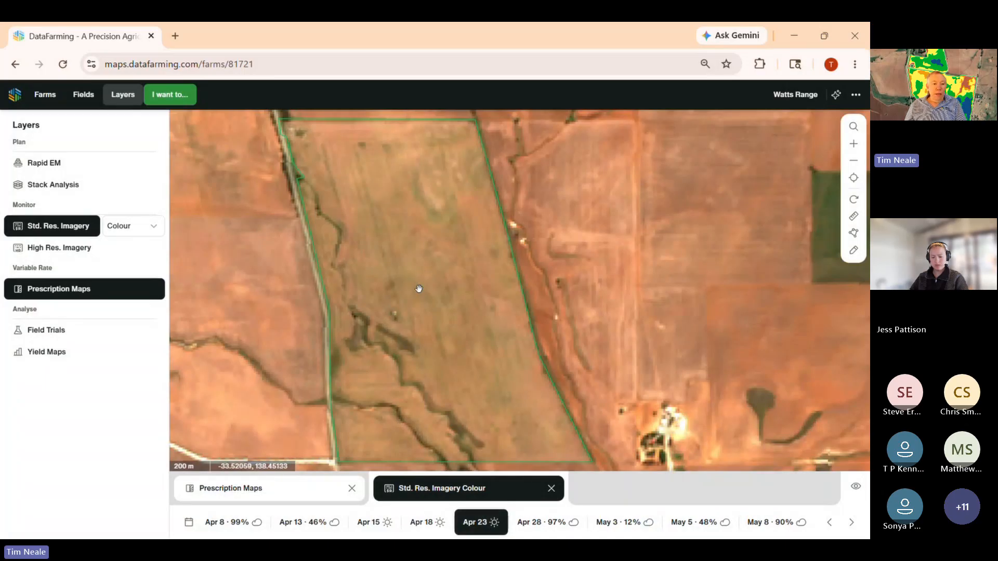
click(118, 228)
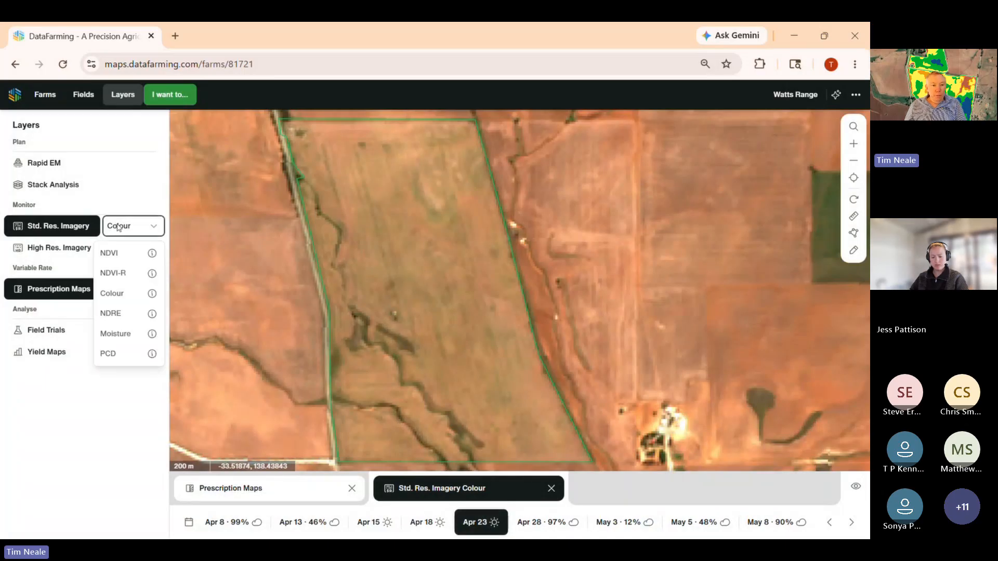
click(112, 253)
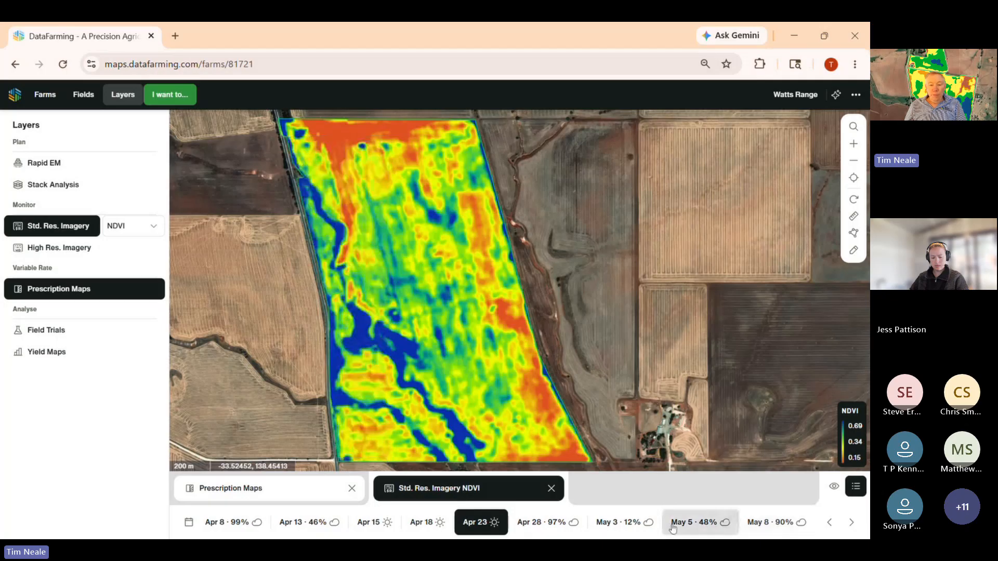
- Show the May 3 standard-resolution imagery, check it in Colour for cloud shadows, and return to NDVI
click(621, 522)
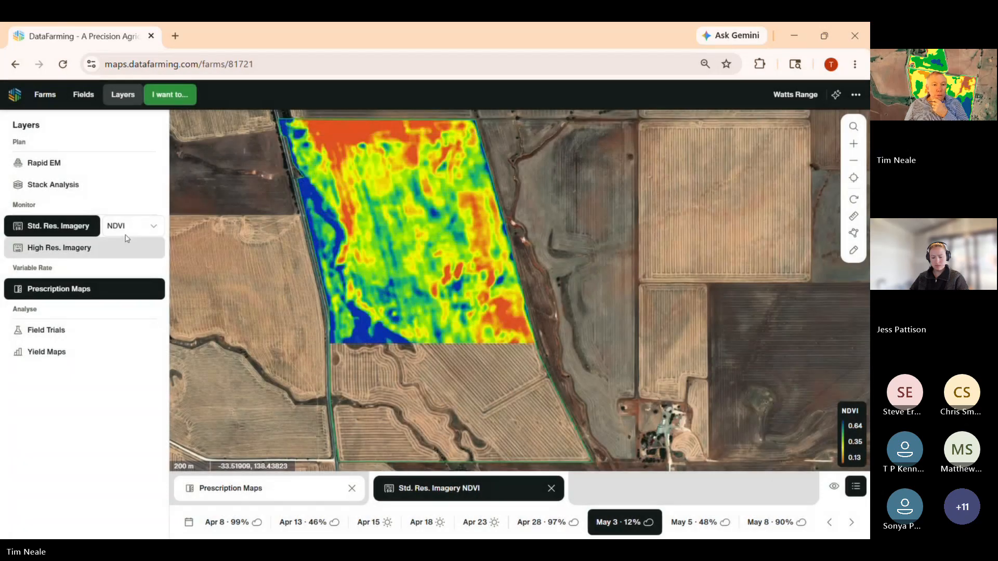
click(126, 233)
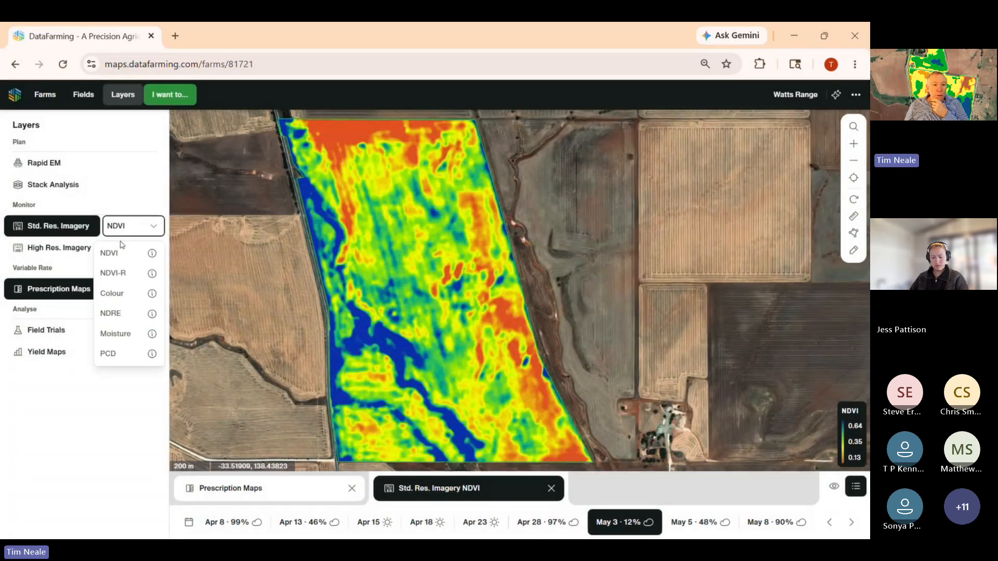
click(112, 291)
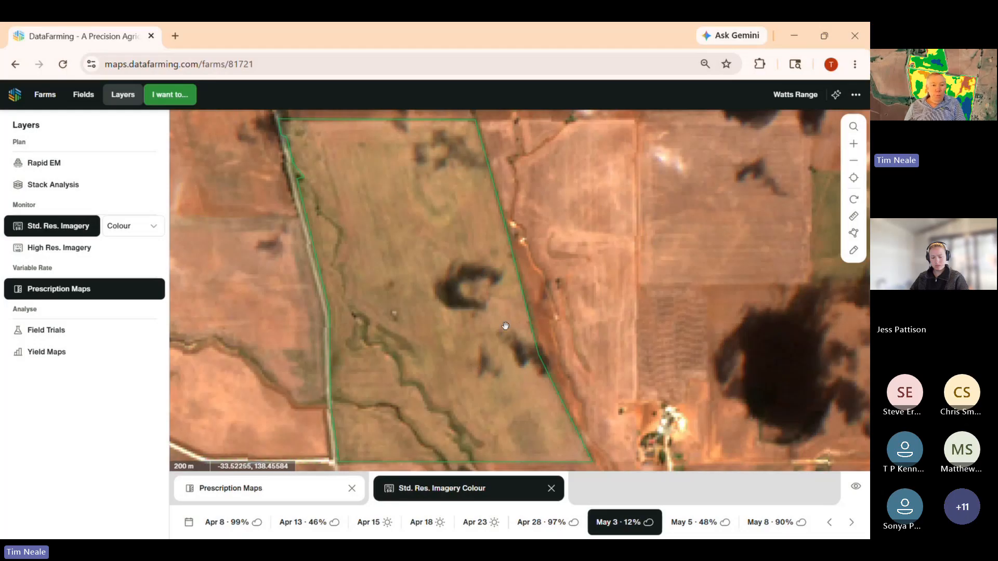
click(132, 225)
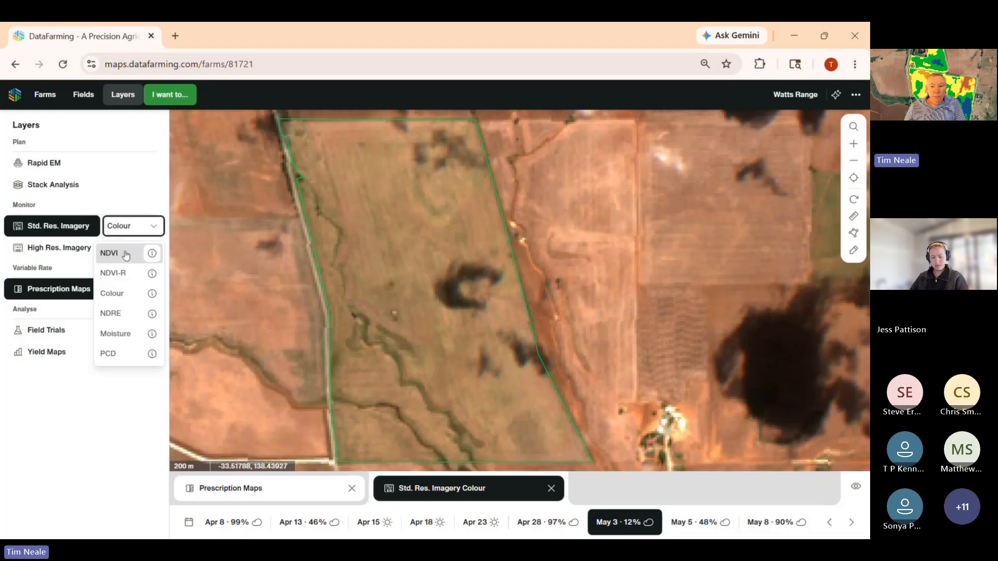
click(126, 254)
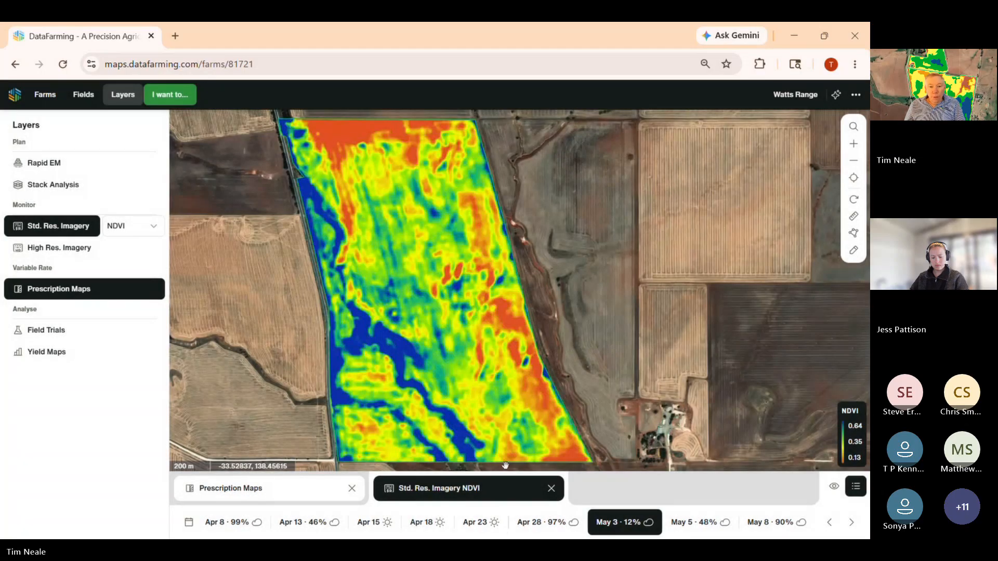
- Return to the Apr 23 imagery and compare its Moisture view with NDVI, ending on NDVI
click(477, 524)
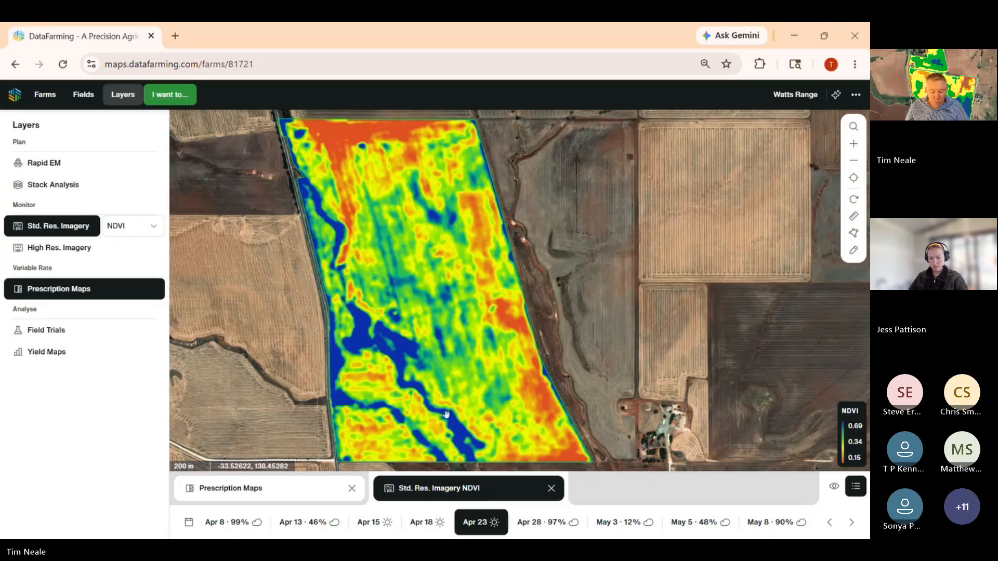
click(120, 227)
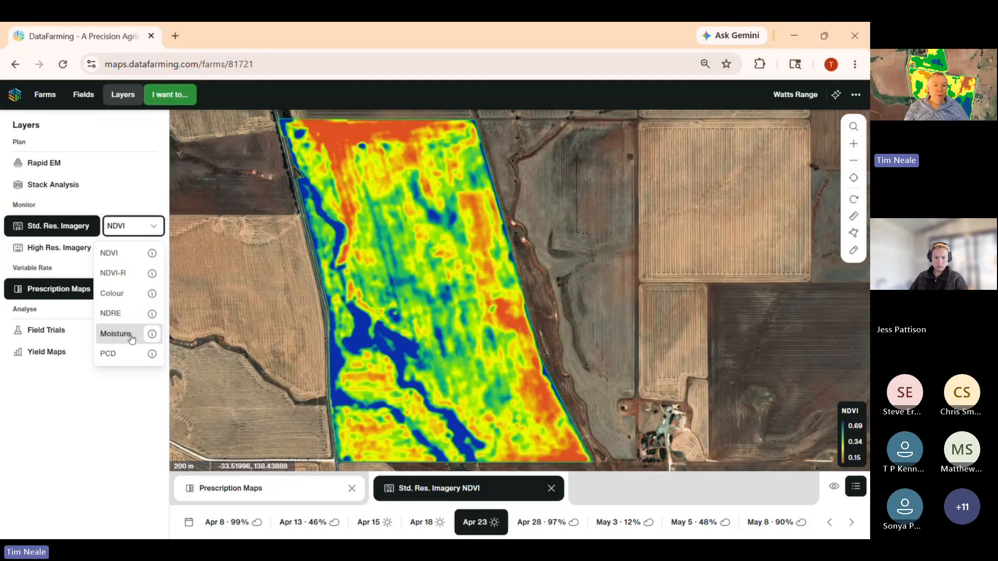
click(115, 334)
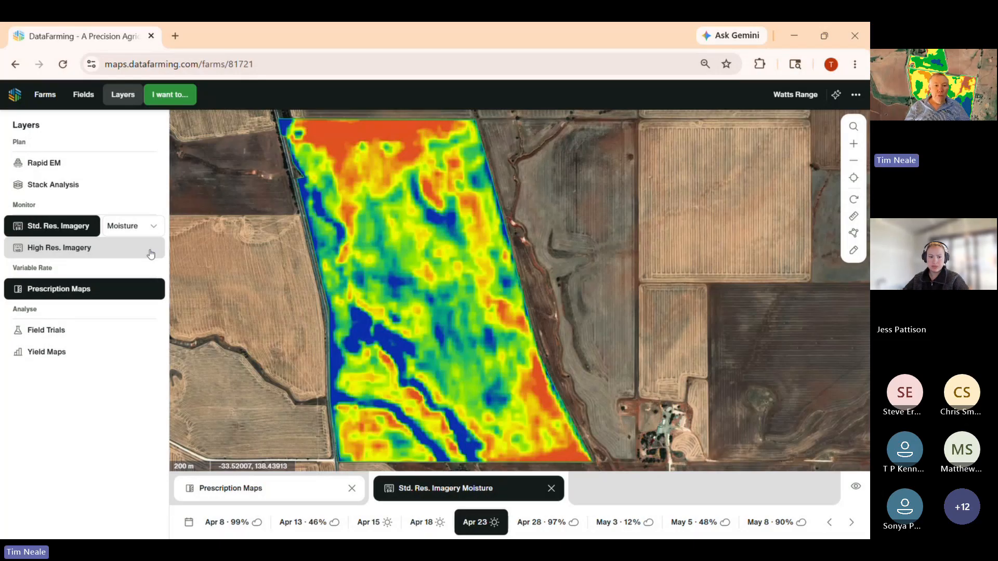
click(127, 227)
click(106, 260)
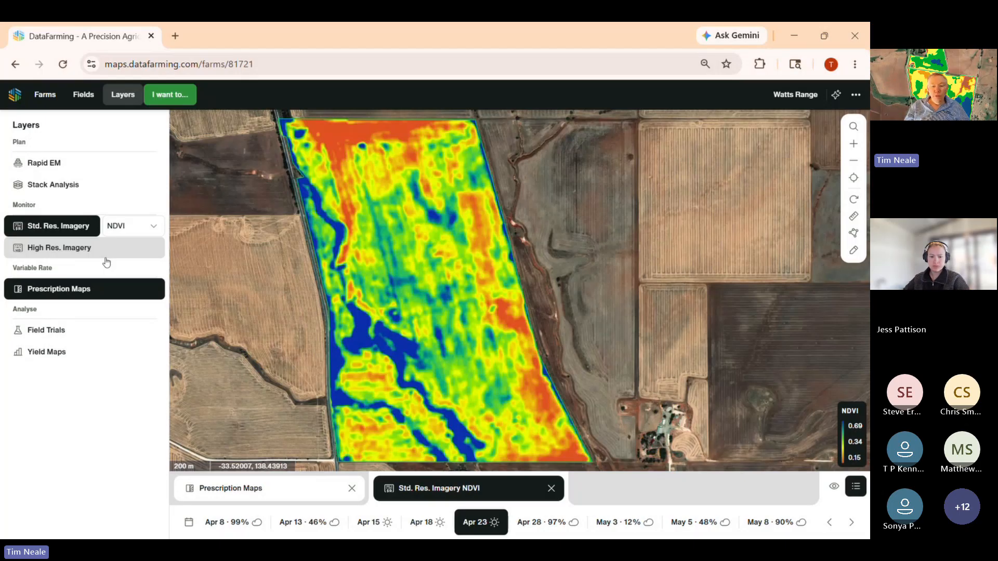
- View the Apr 23 imagery as PCD and as Moisture, ending on NDVI
click(130, 225)
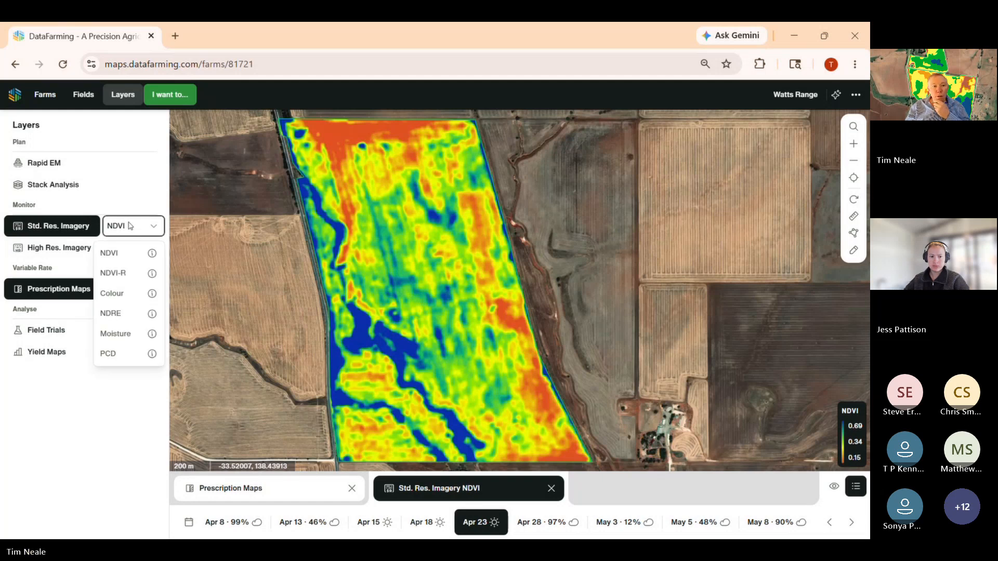
click(115, 354)
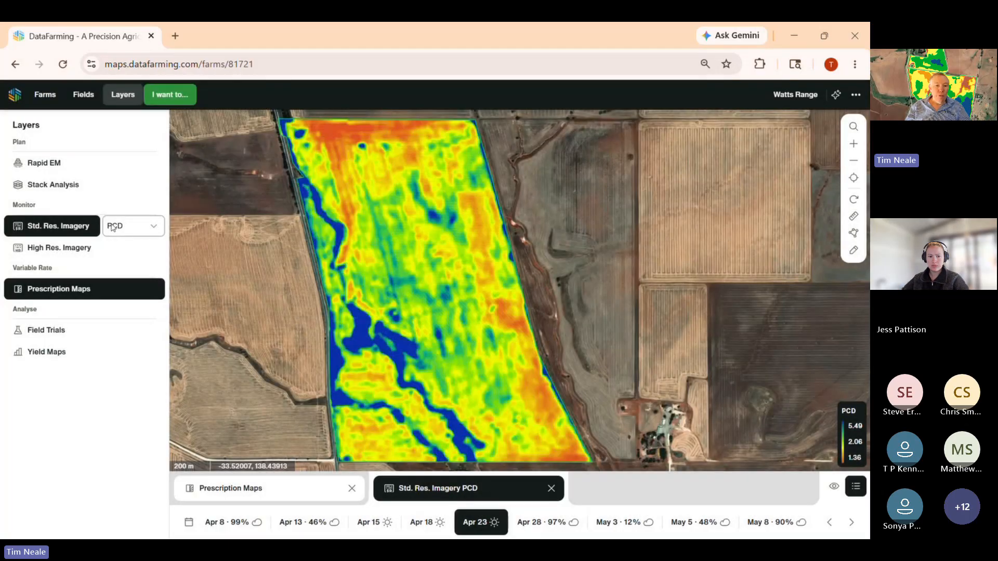
click(113, 228)
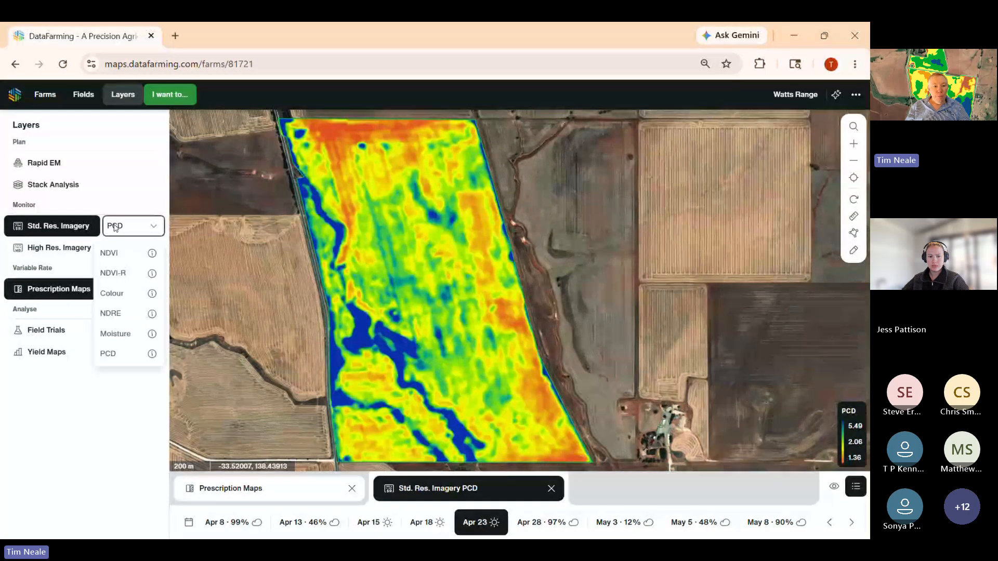
click(111, 334)
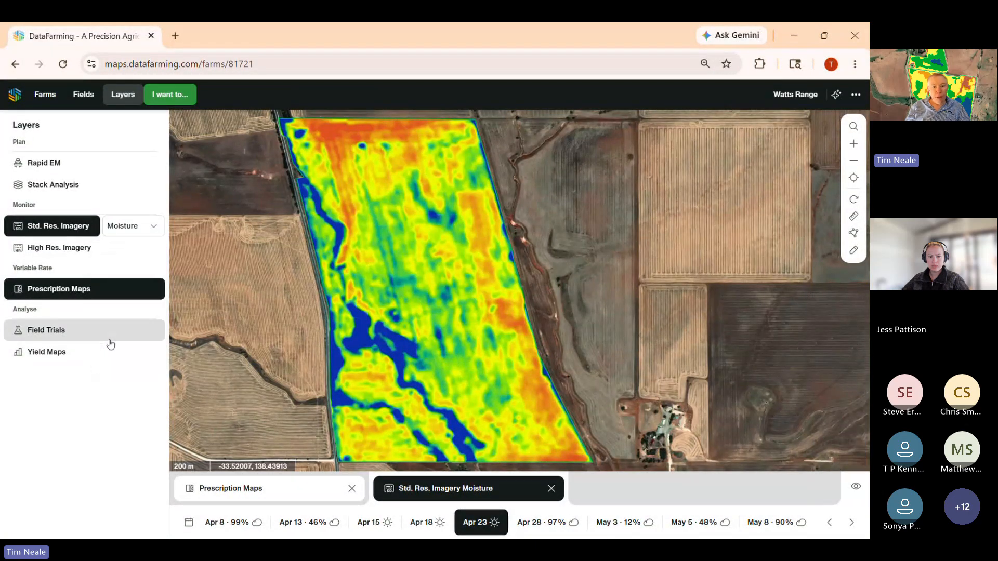
click(126, 224)
click(119, 254)
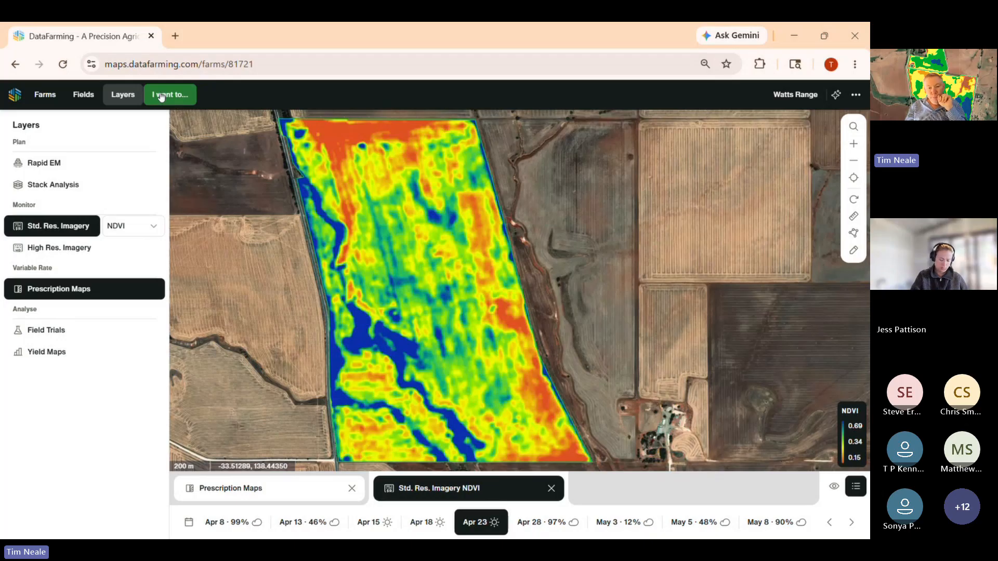
- Start a new prescription map for the field and name it "N 2026 cereals"
click(162, 97)
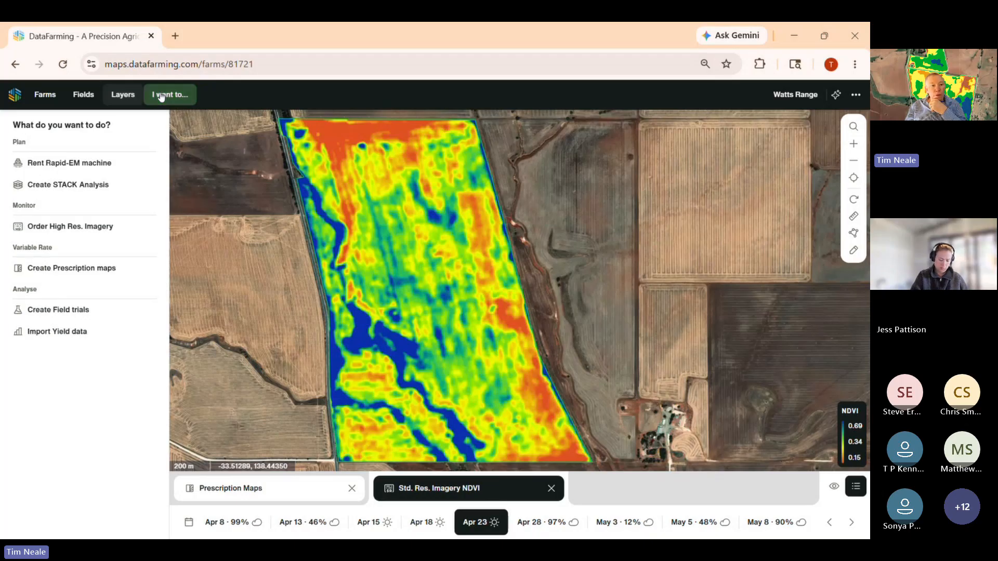
click(77, 269)
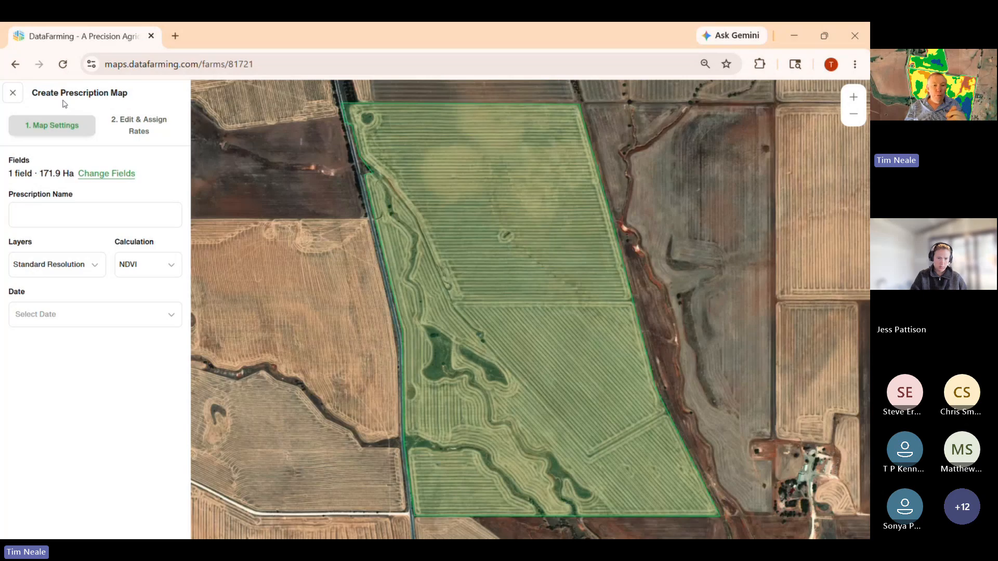
click(69, 215)
text(N 202)
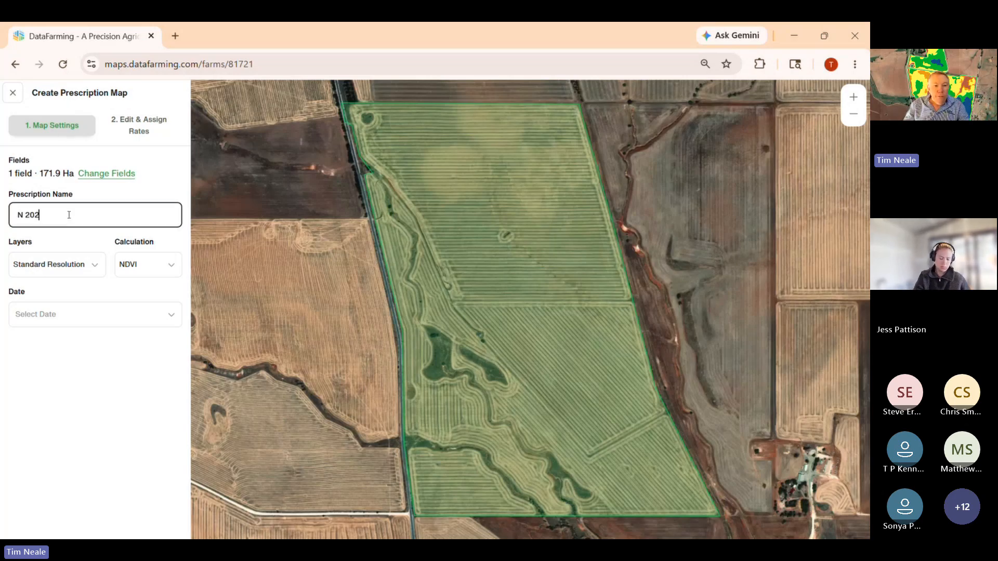
text(6 cereals)
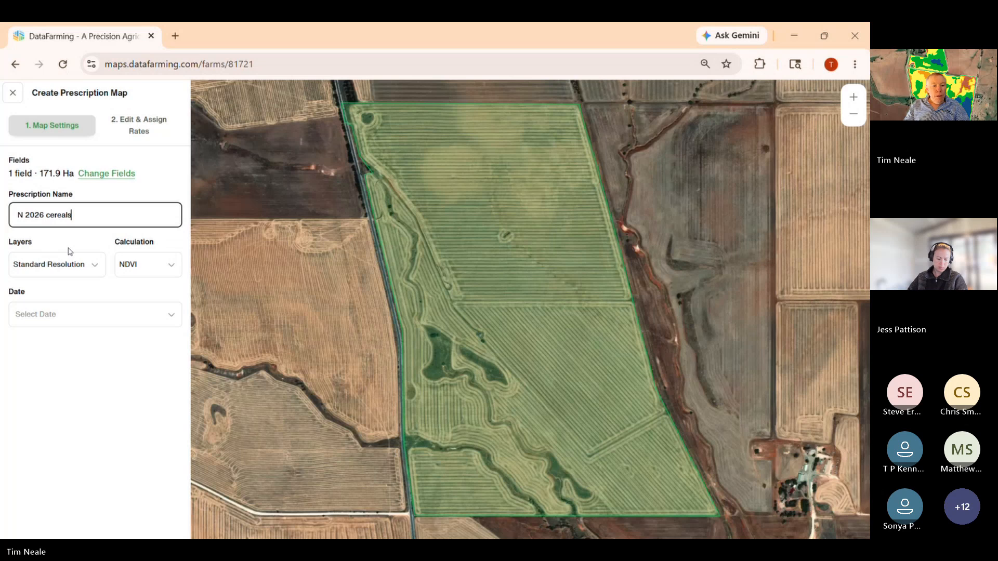
- Set the prescription's calculation to NDRE and its imagery date to Apr 23, 2026
click(129, 265)
click(131, 313)
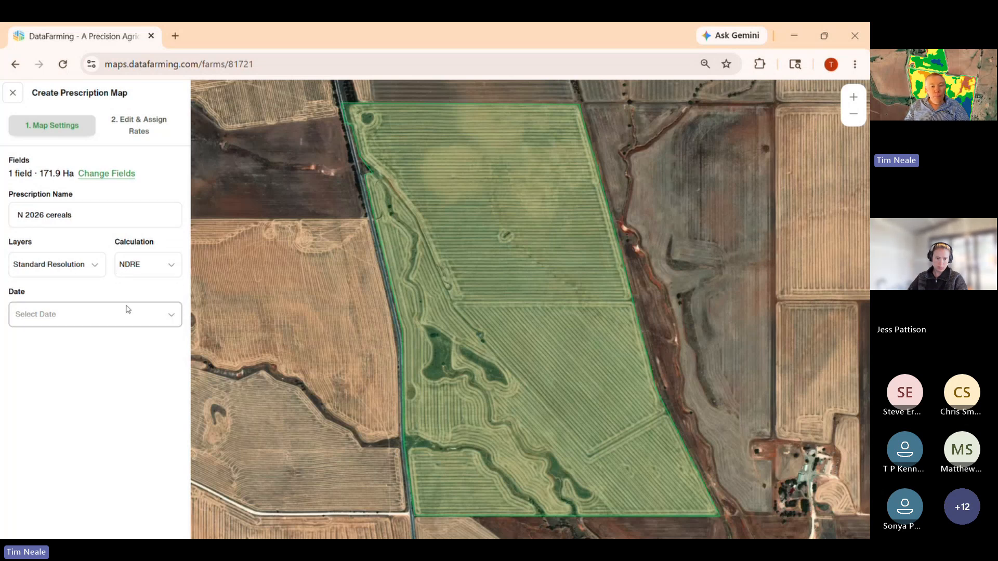
click(135, 269)
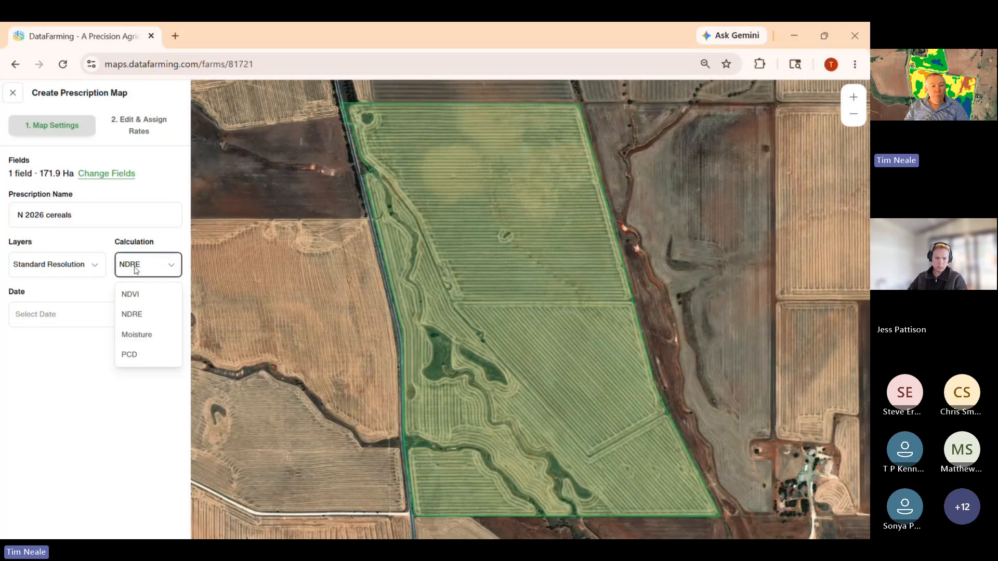
click(129, 314)
click(91, 319)
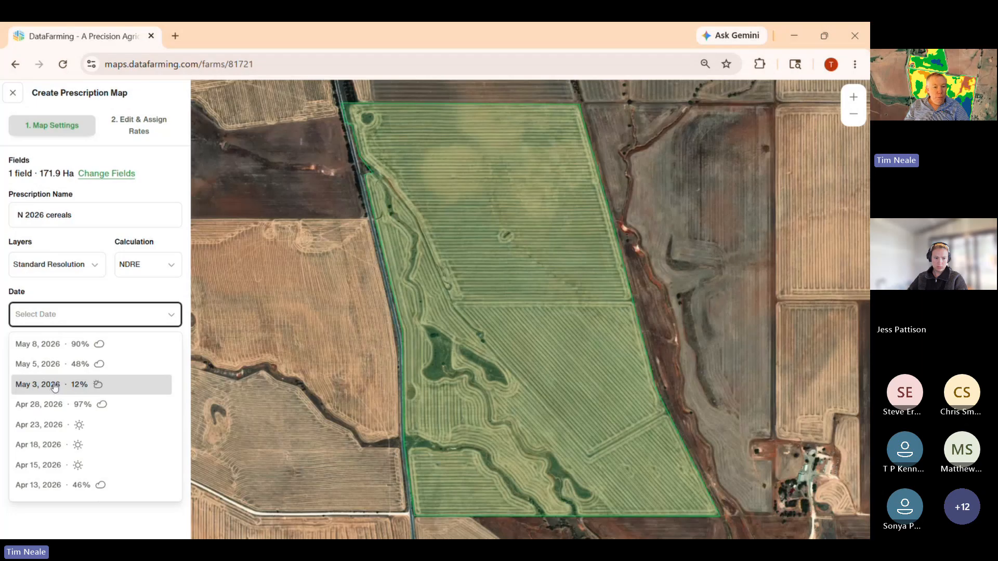
click(46, 423)
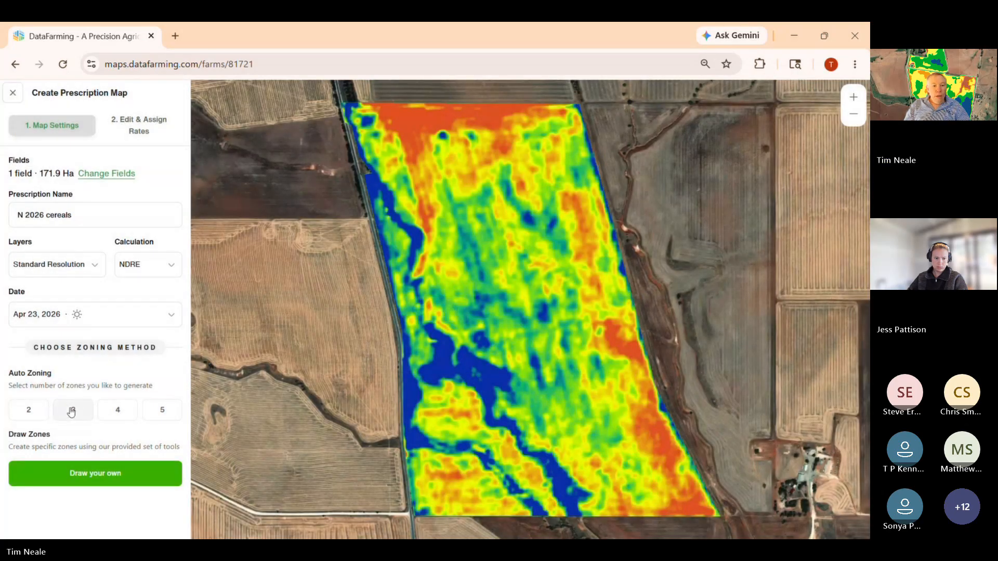
- Generate three auto zones at a 50m output scale, and regenerate them with the calculation changed to NDVI
click(71, 410)
click(111, 465)
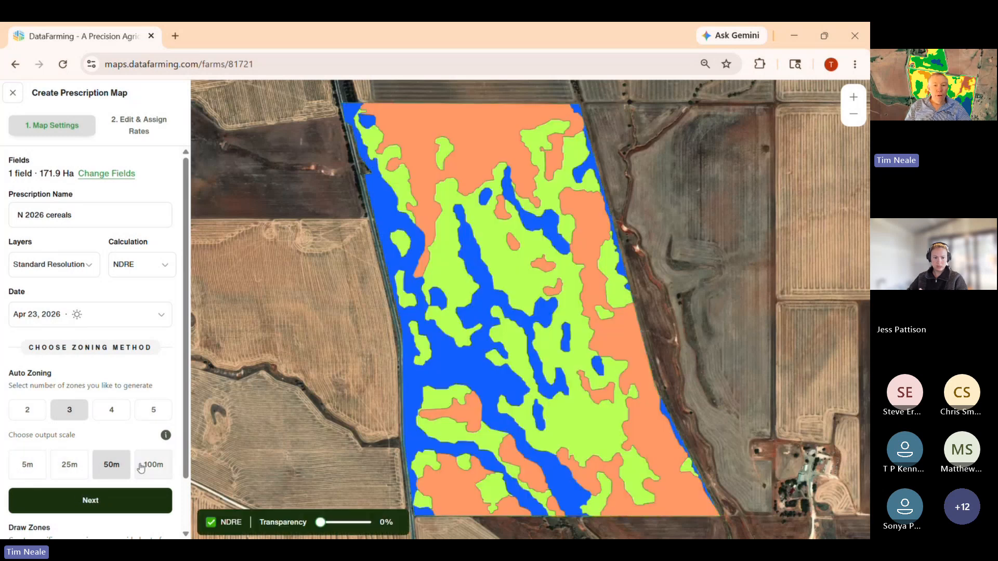
click(136, 264)
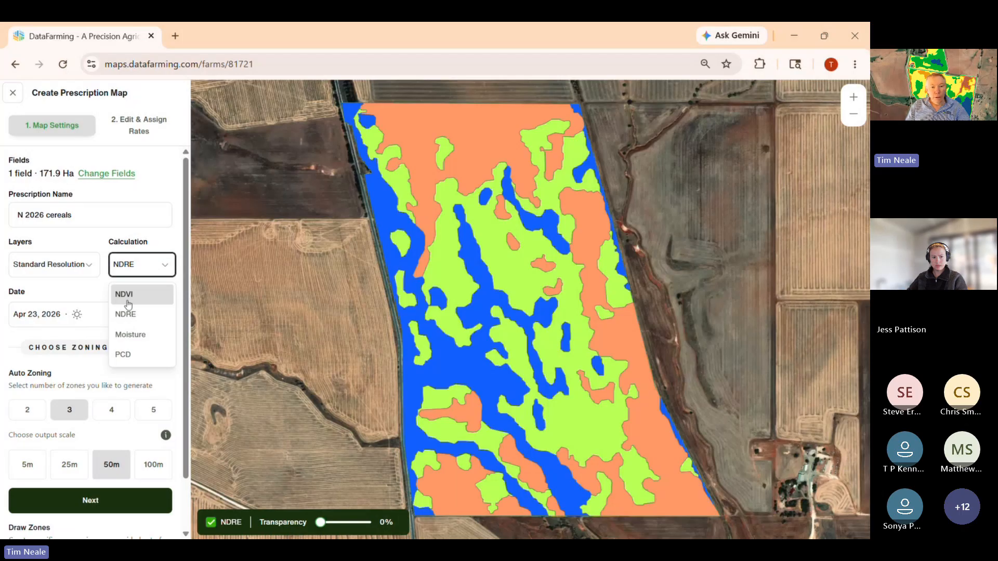
click(128, 300)
click(73, 410)
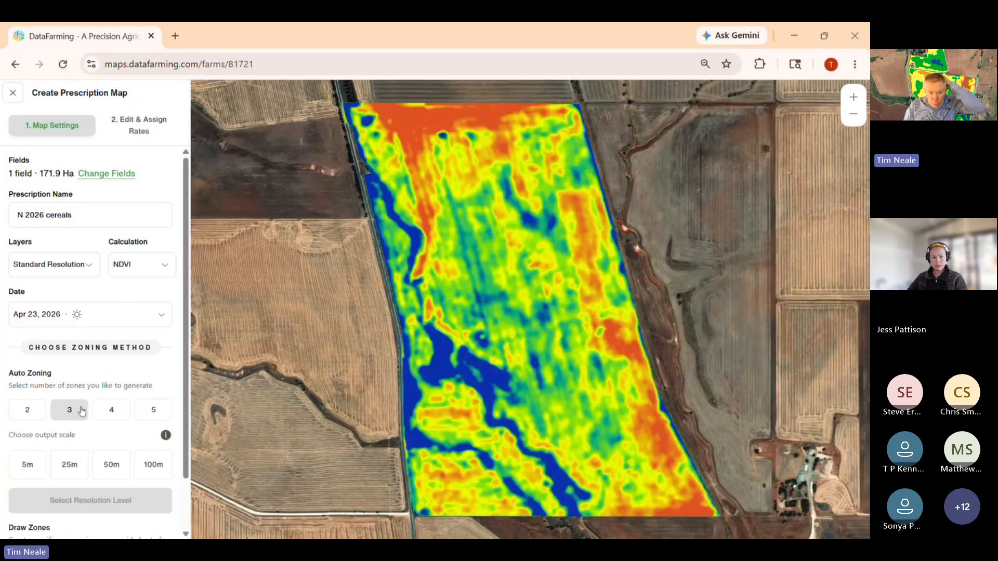
click(110, 463)
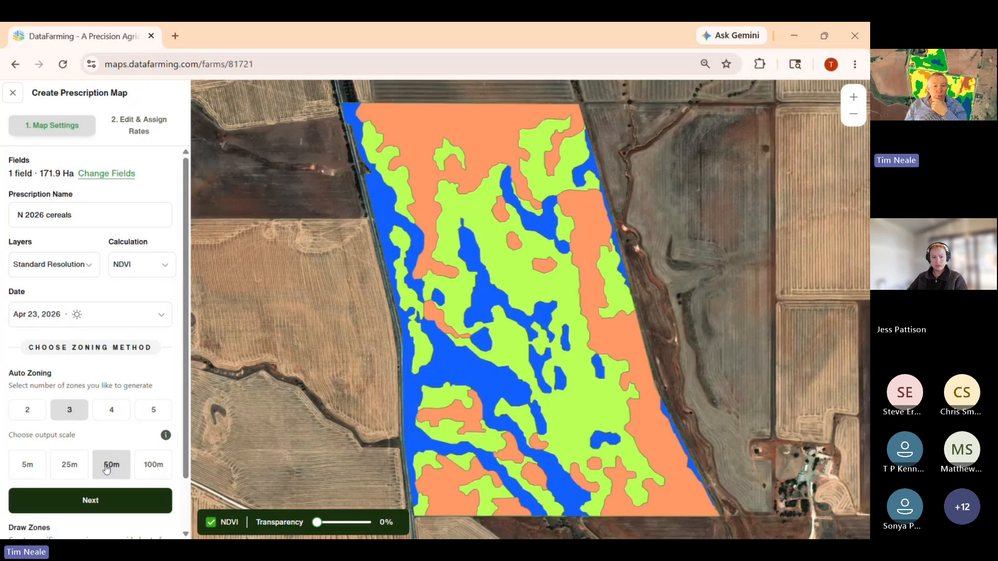
- Try four and five auto zones and a 25m output scale, restoring three zones at 50m
click(111, 411)
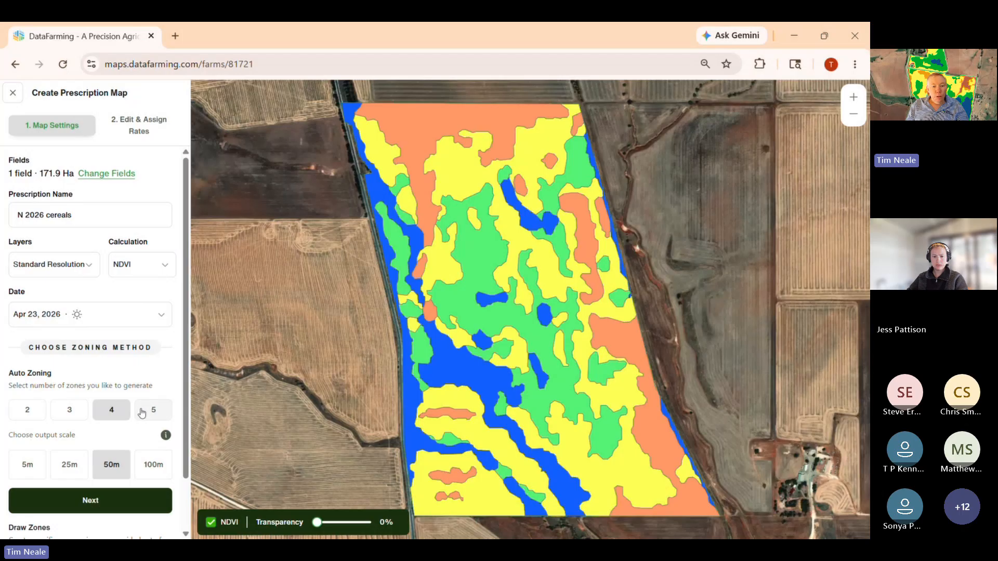
click(140, 411)
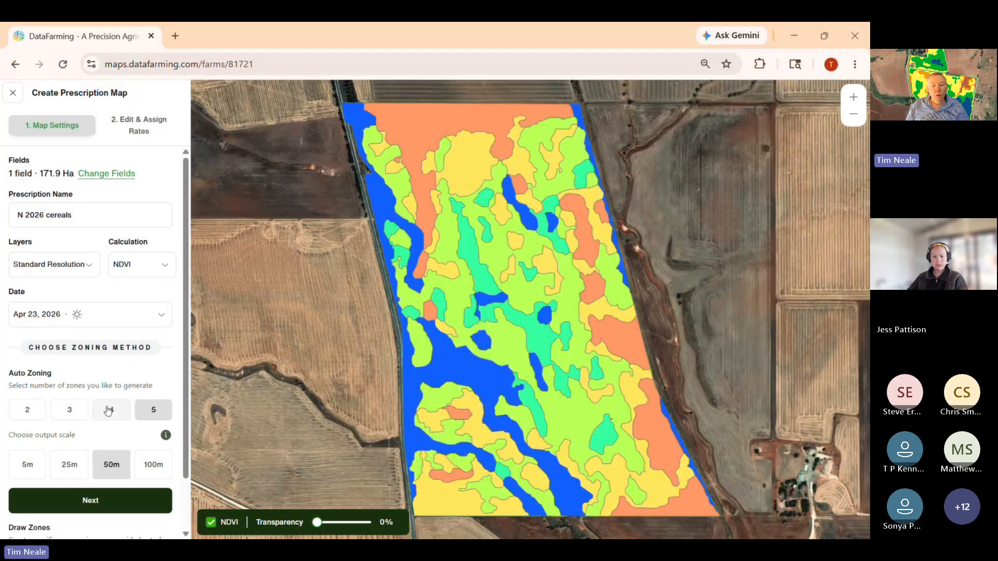
click(108, 411)
click(75, 408)
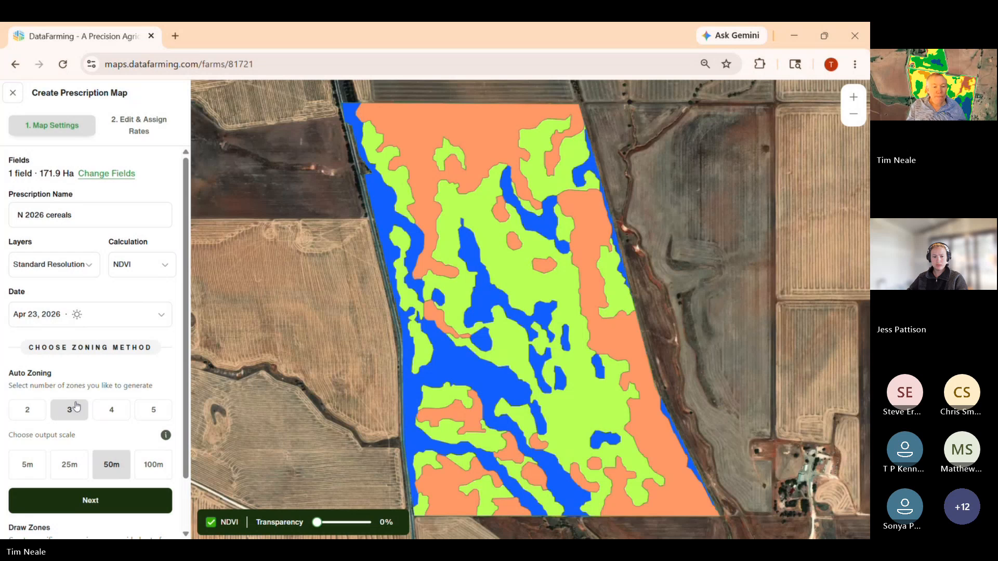
click(68, 466)
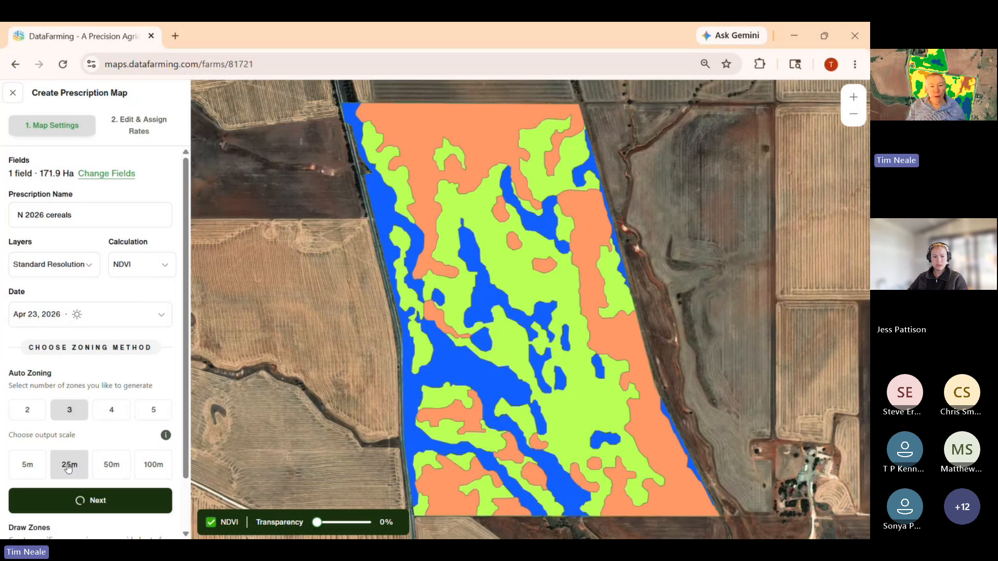
click(110, 466)
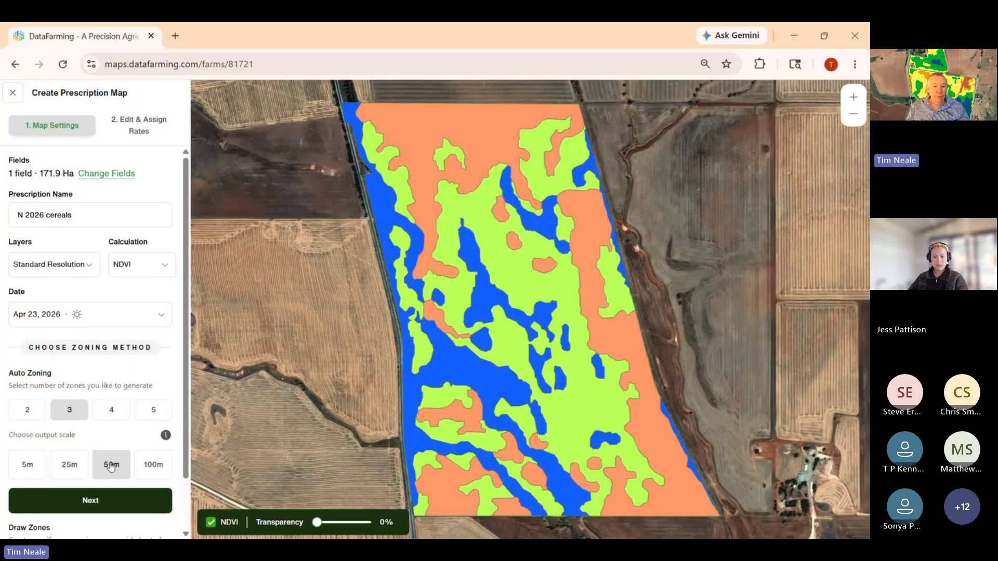
- Try output scales of 5m, 25m and 100m for the three auto zones, restoring the 50m scale
click(69, 465)
click(33, 464)
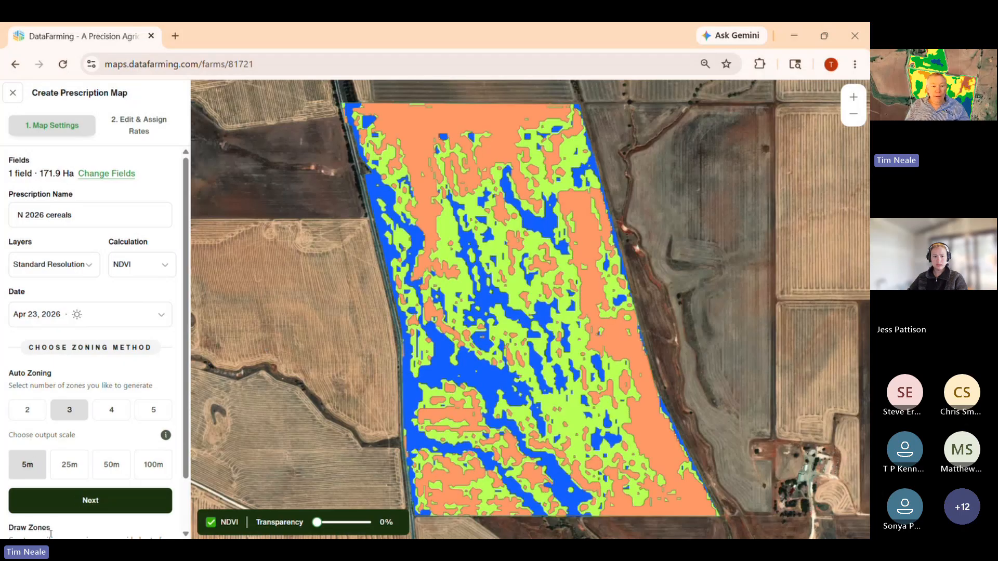
click(69, 467)
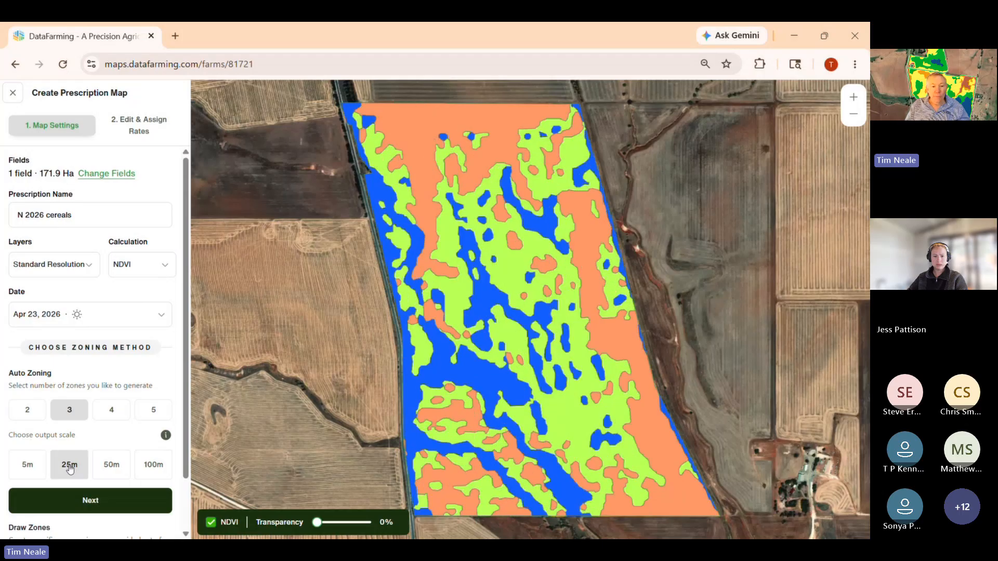
click(111, 465)
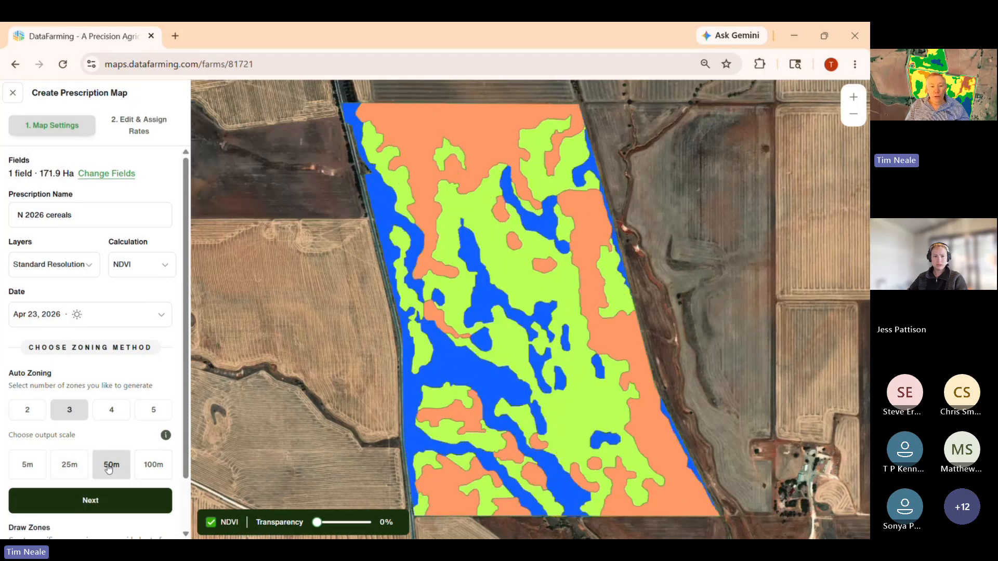
click(155, 465)
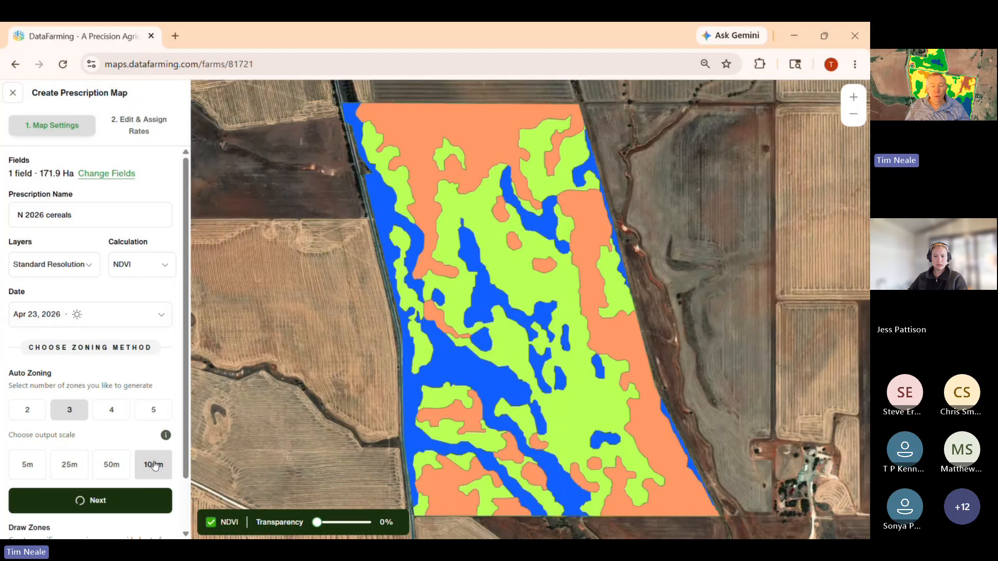
click(108, 471)
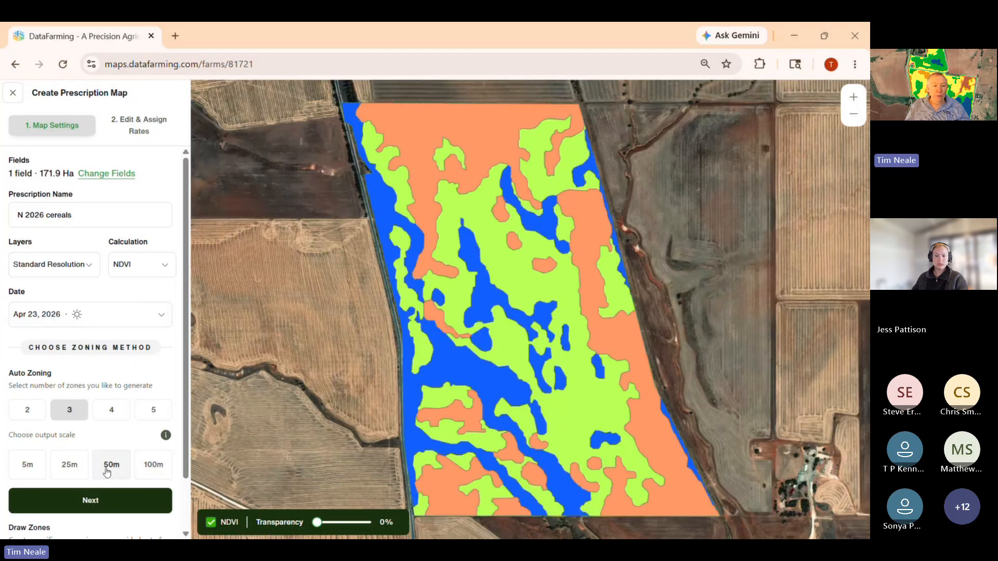
click(73, 466)
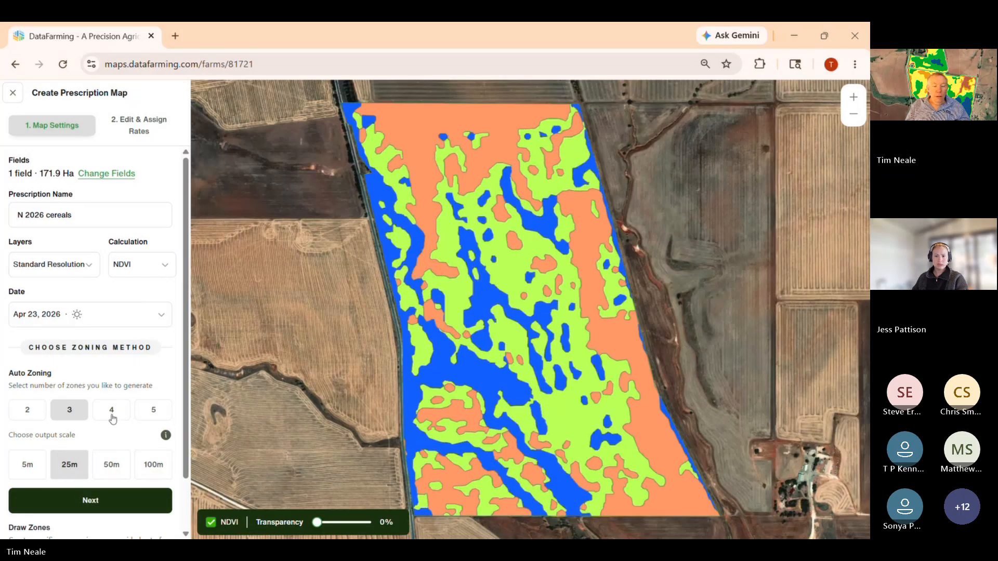
click(111, 468)
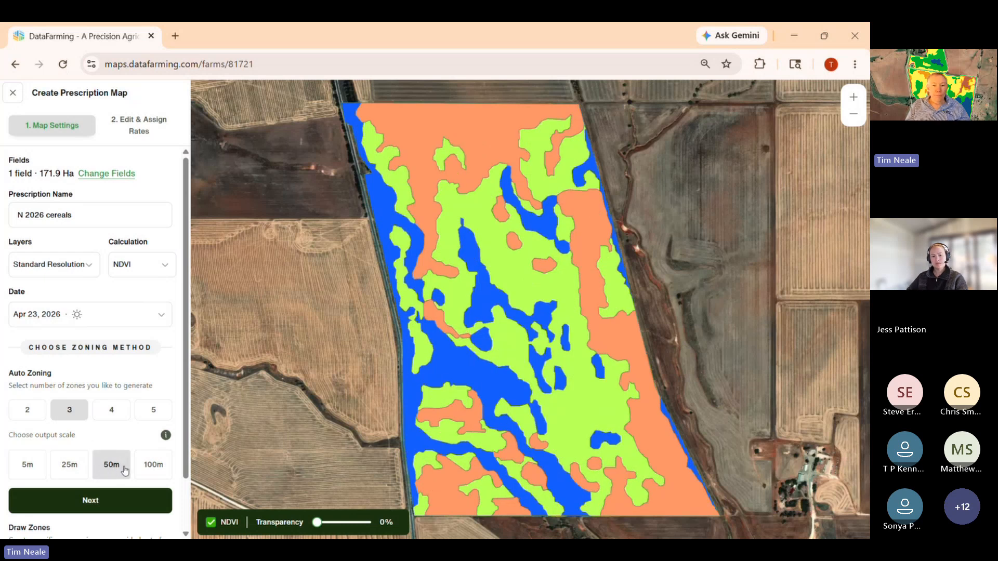
- Proceed to assigning rates and enter 80 for Zone 1, 60 for Zone 2 and 40 for Zone 3
click(116, 502)
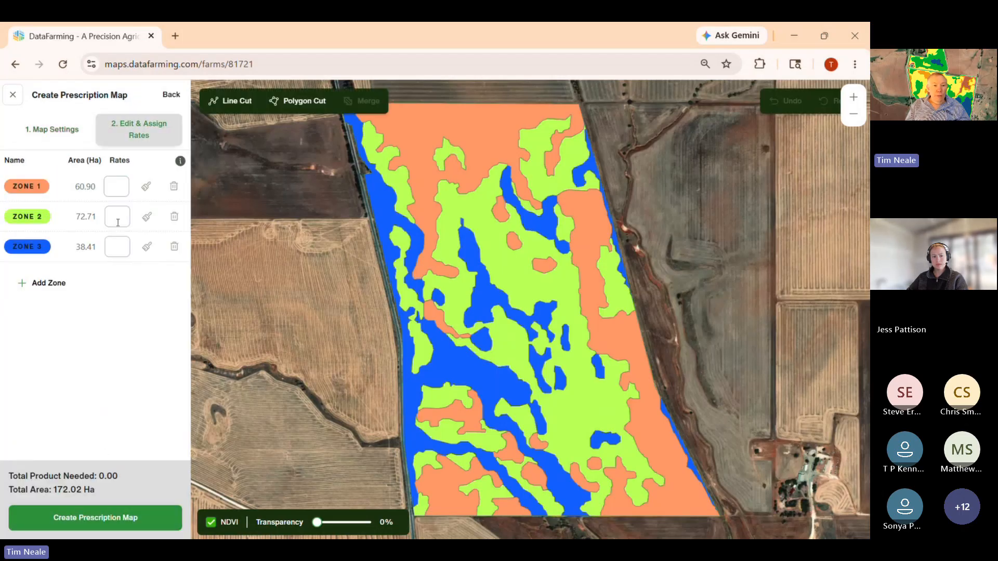
click(111, 188)
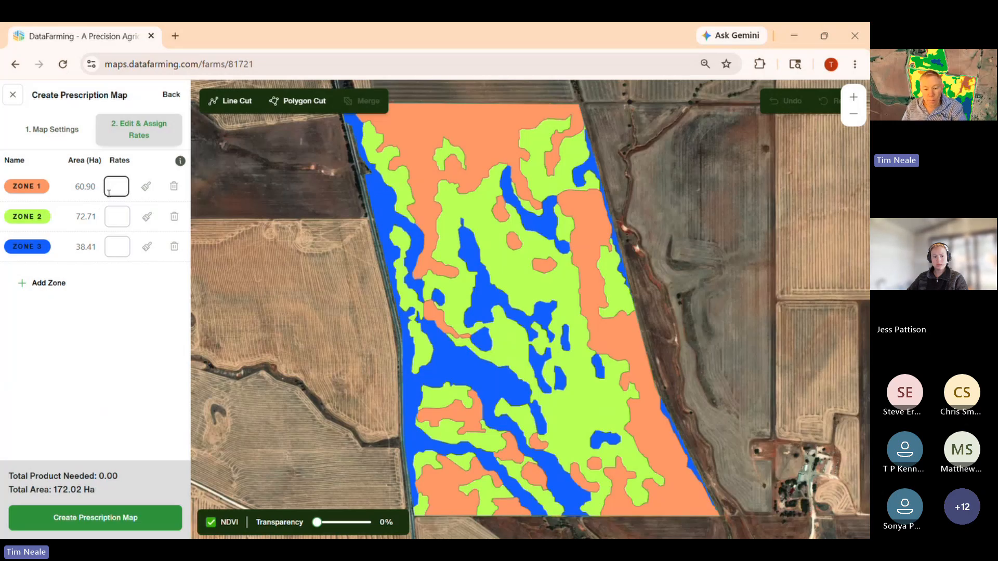
text(80)
click(117, 215)
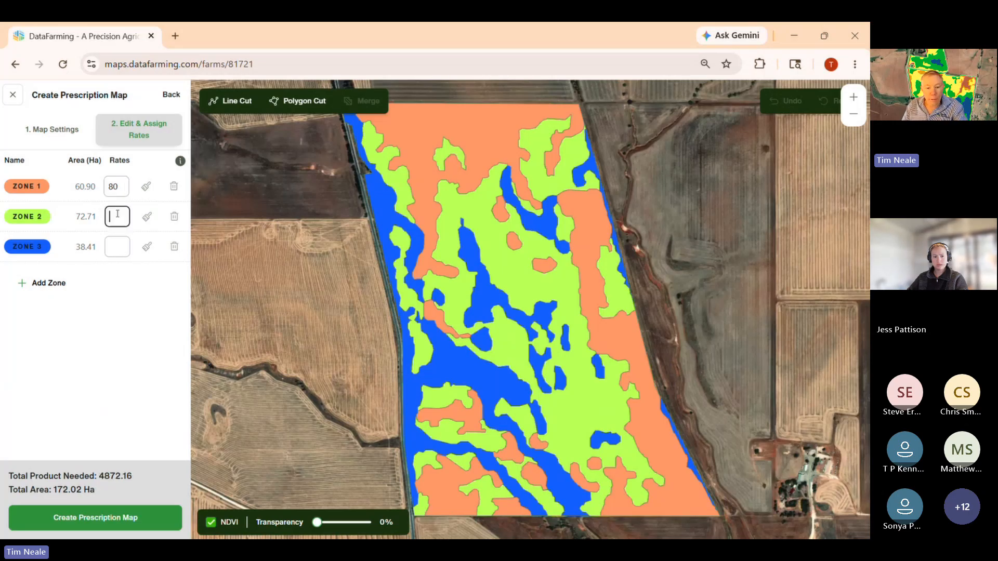
text(60)
click(112, 247)
text(40)
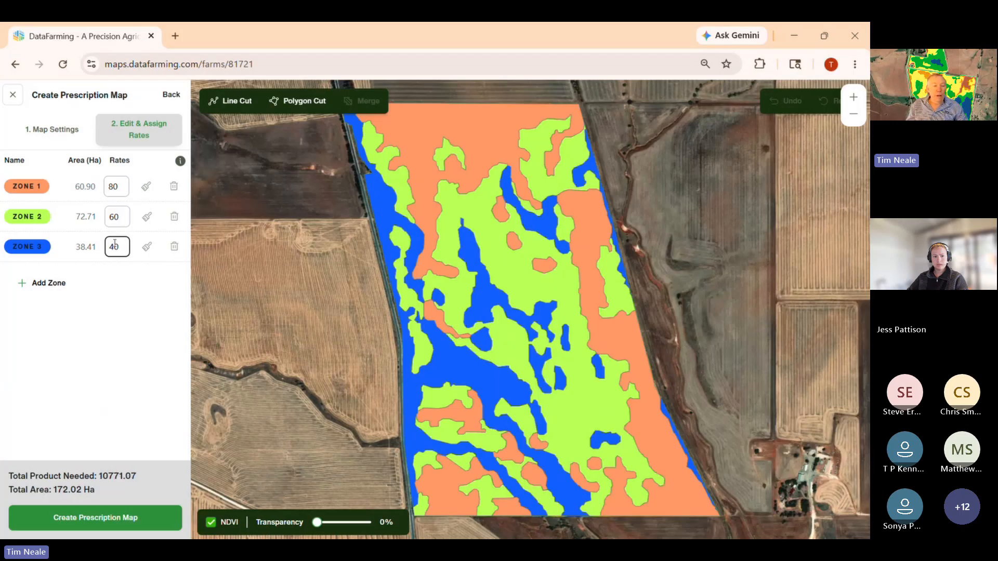
click(118, 413)
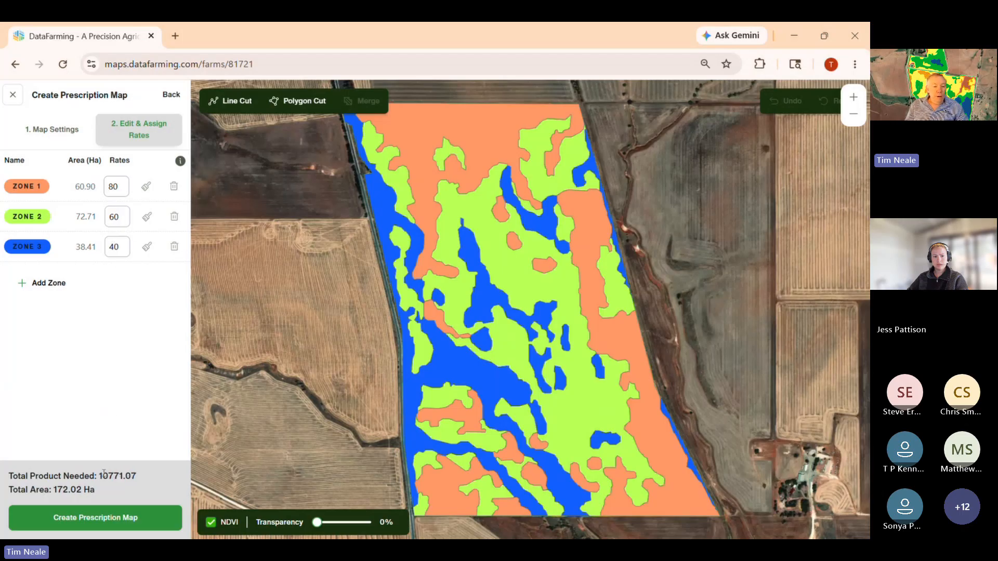
- Examine the prescription's total product needed and total area
drag(100, 475, 155, 475)
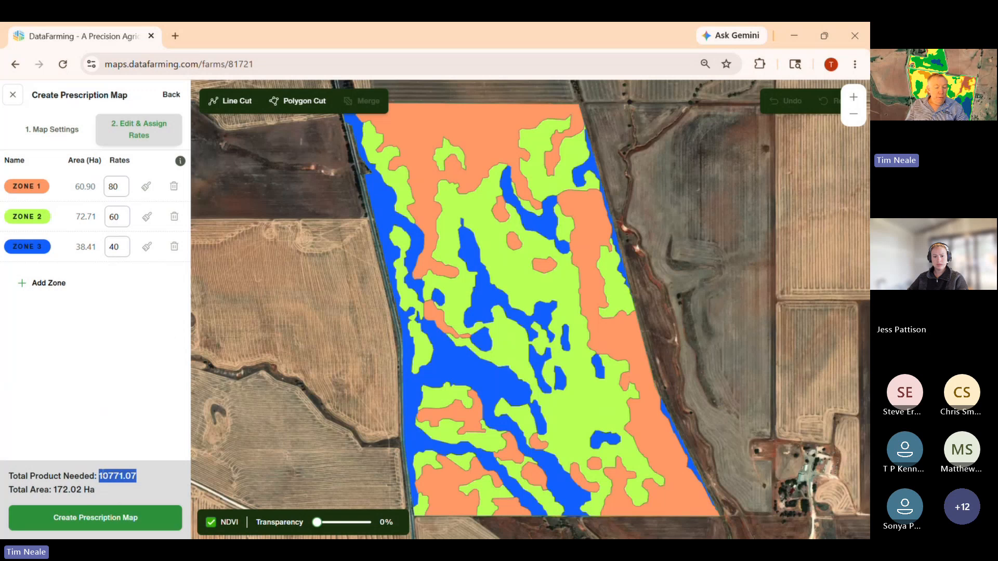
click(67, 485)
drag(55, 491, 158, 493)
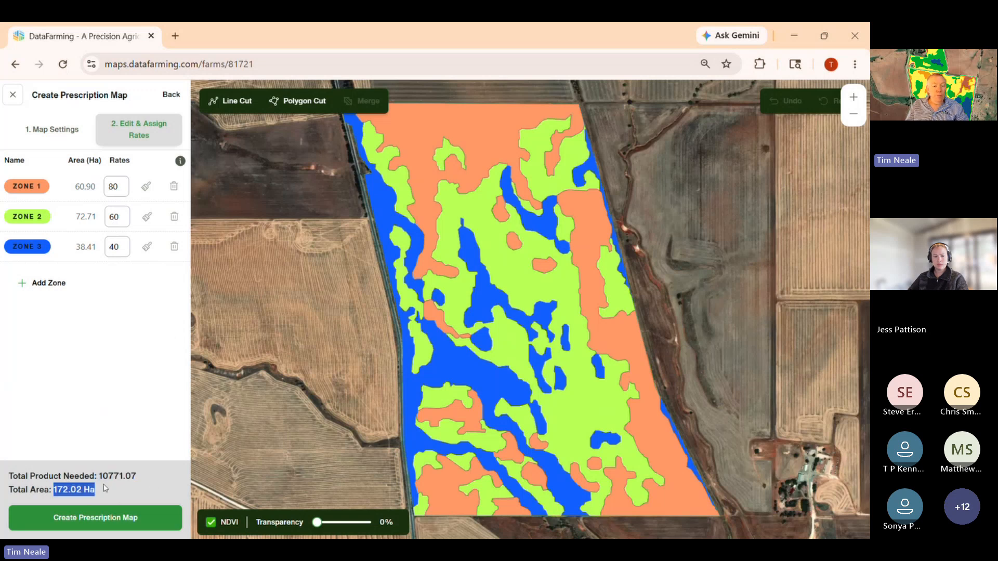
drag(100, 474, 138, 476)
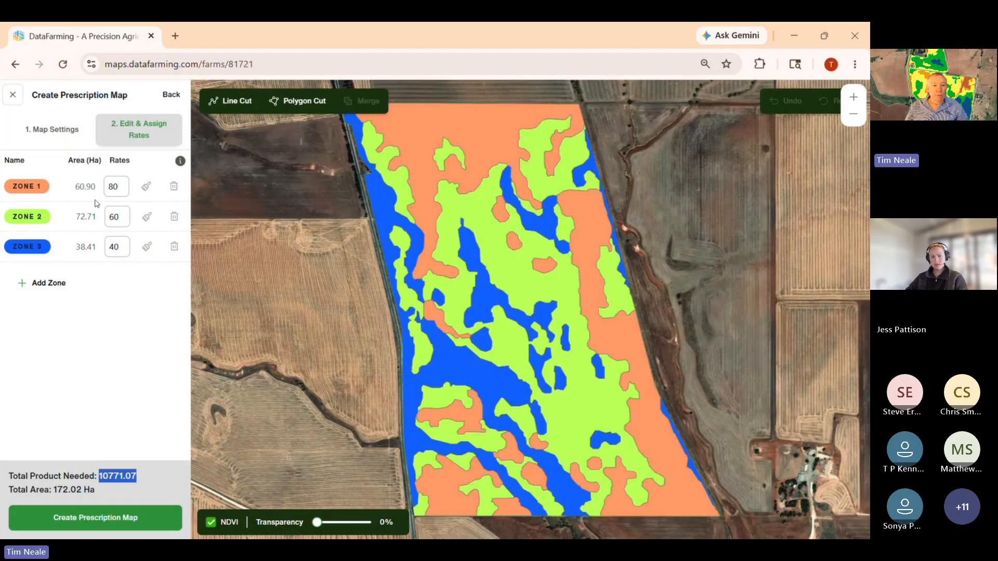
- Lower the rates to 60 for Zone 1 and 40 for Zone 2, and check the total product needed
double_click(118, 186)
text(60)
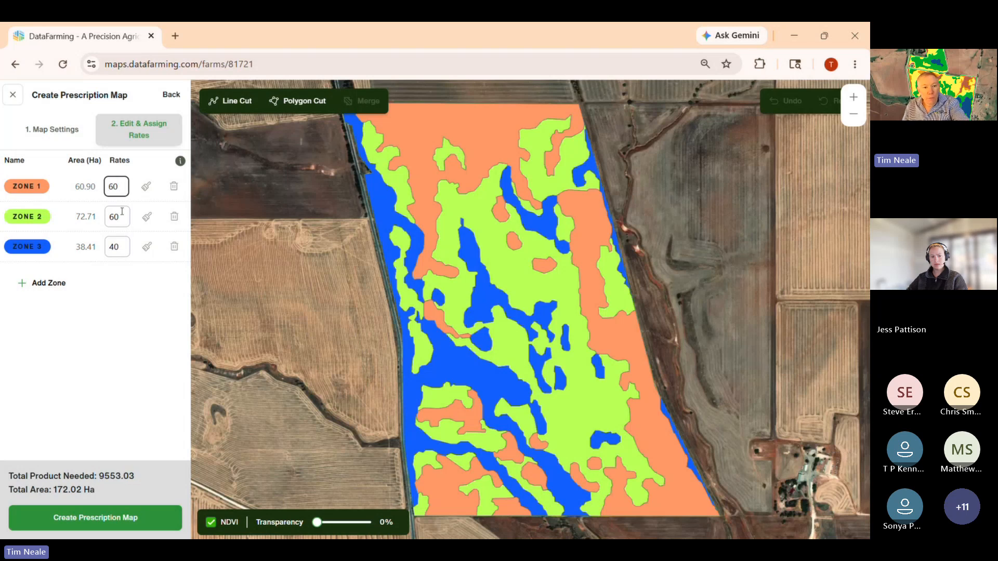
double_click(119, 216)
text(40)
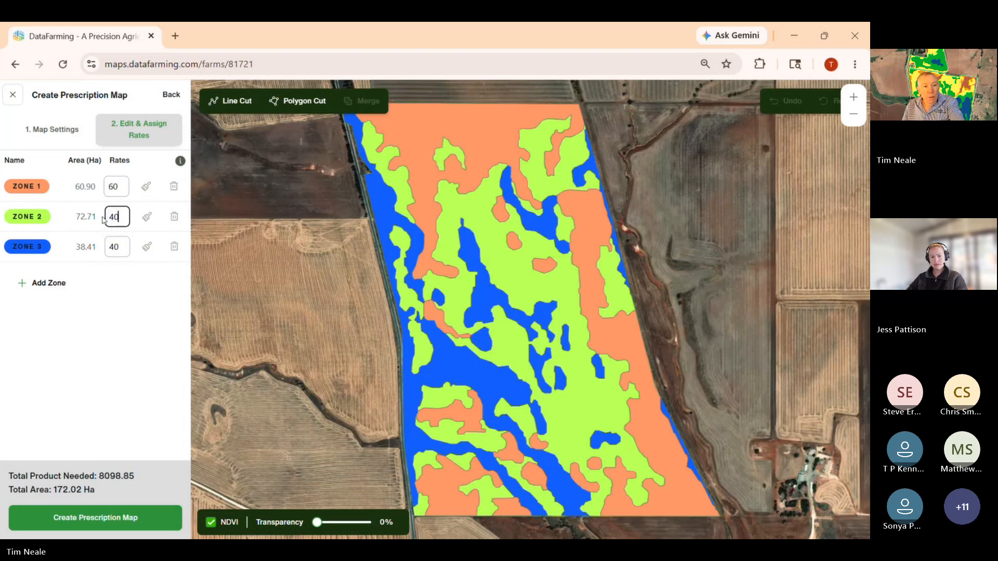
click(116, 245)
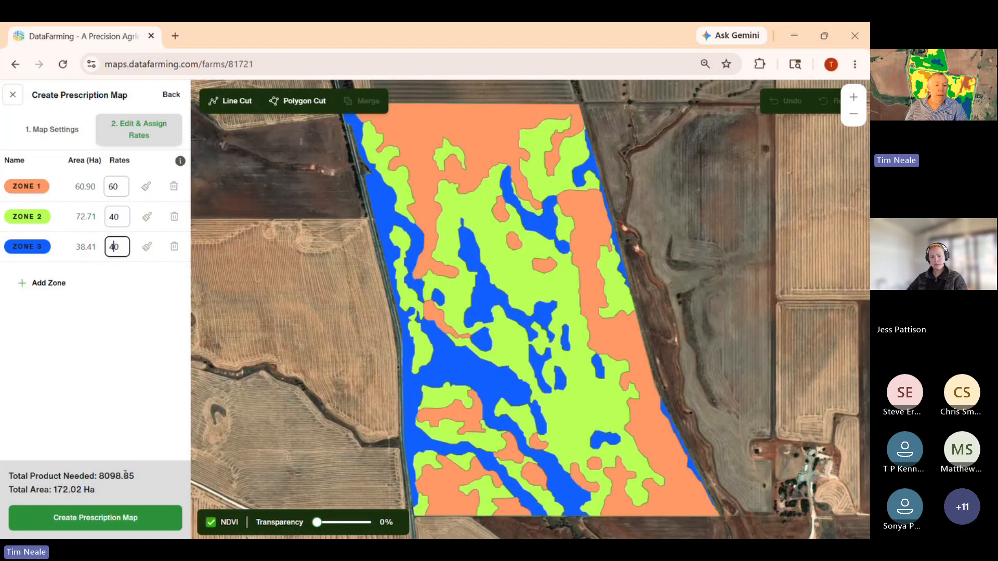
double_click(101, 476)
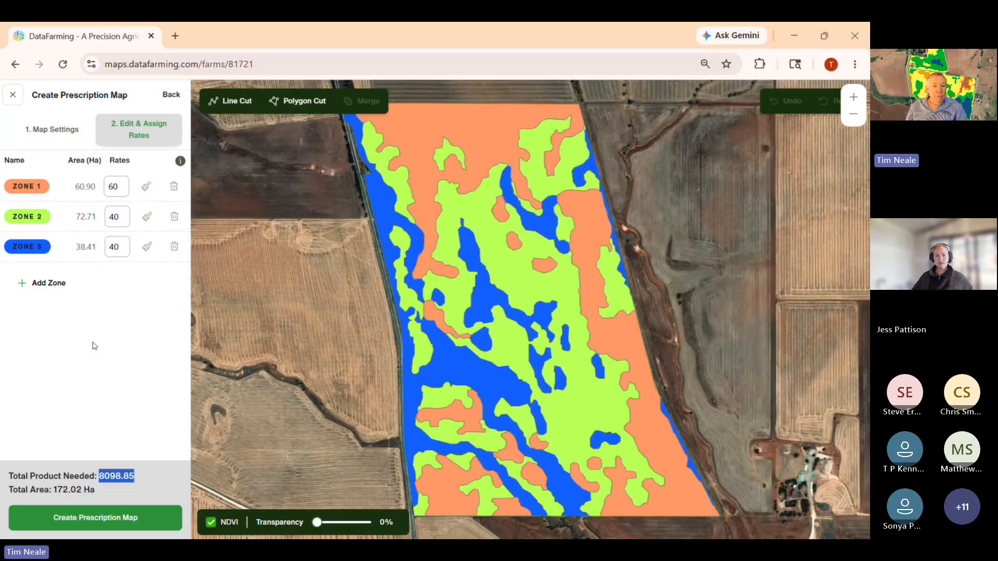
click(118, 493)
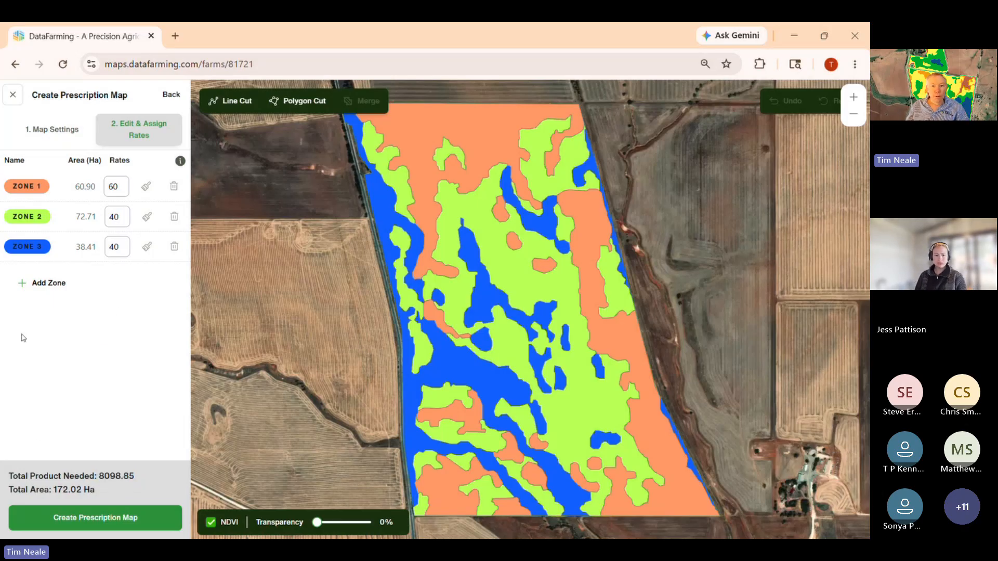
- Repaint the three small orange patches in the field's centre as Zone 2 and the green patches in its north as Zone 1
click(147, 216)
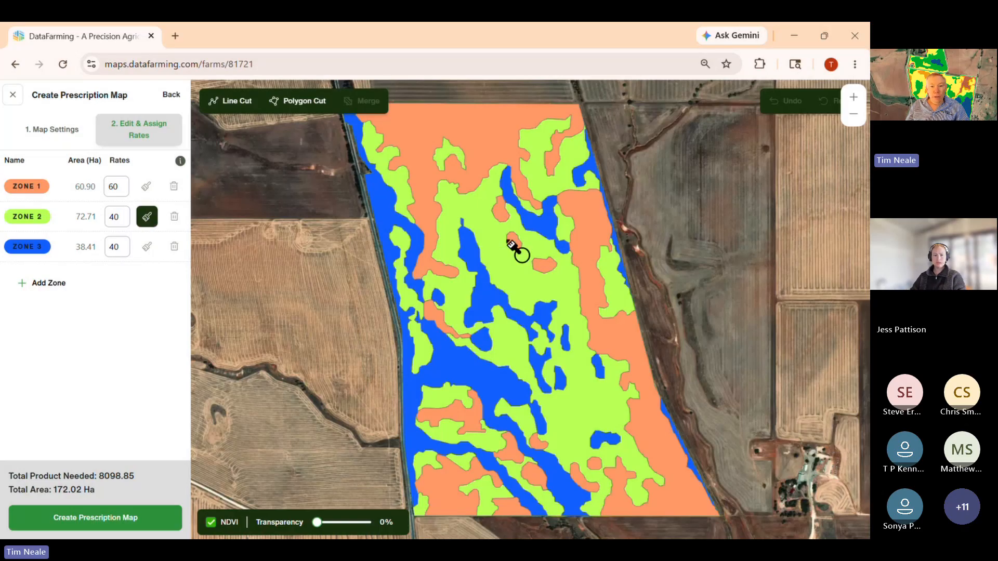
mouse_move(516, 244)
mouse_down()
mouse_move(537, 265)
mouse_move(502, 217)
mouse_up()
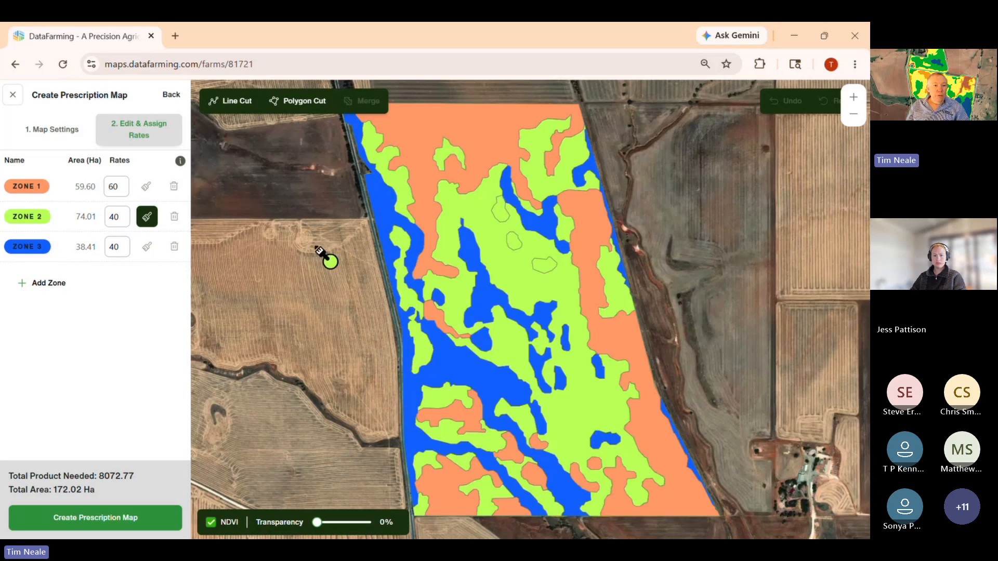
click(146, 186)
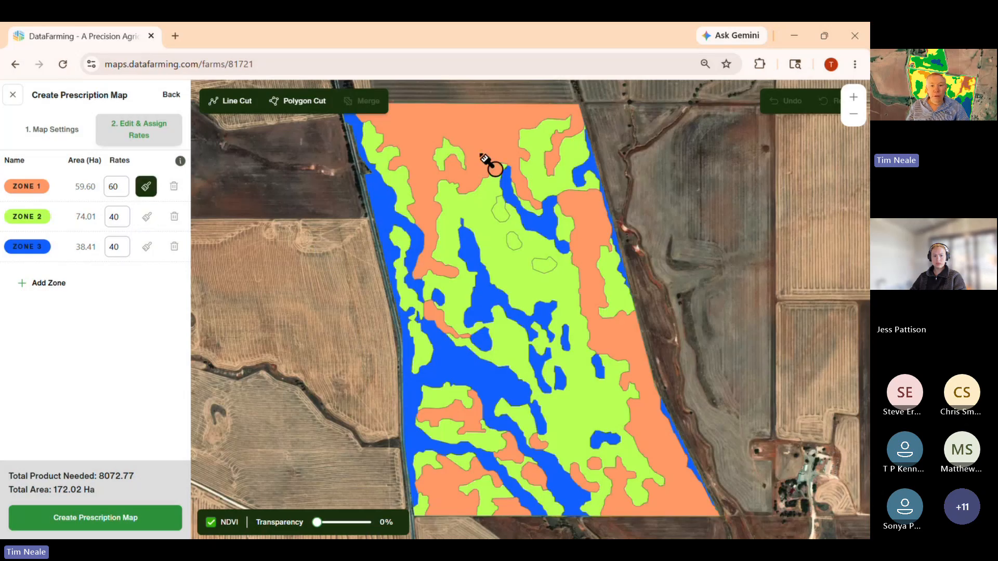
mouse_move(486, 160)
mouse_down()
mouse_move(453, 159)
mouse_move(408, 185)
mouse_move(499, 192)
mouse_move(537, 177)
mouse_up()
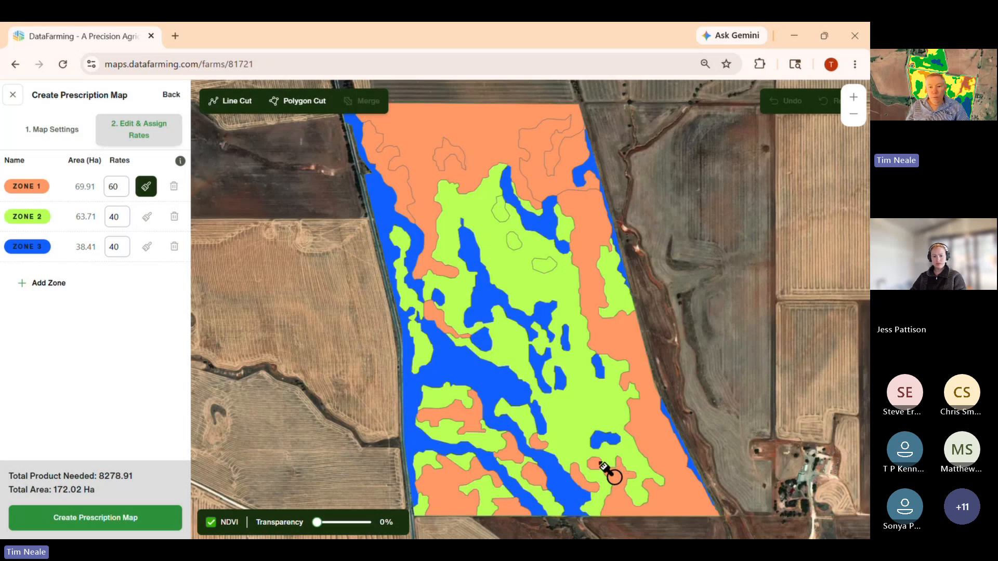
- Try repainting the large blue area along the field's western side as Zone 1, and return it to Zone 3
click(491, 422)
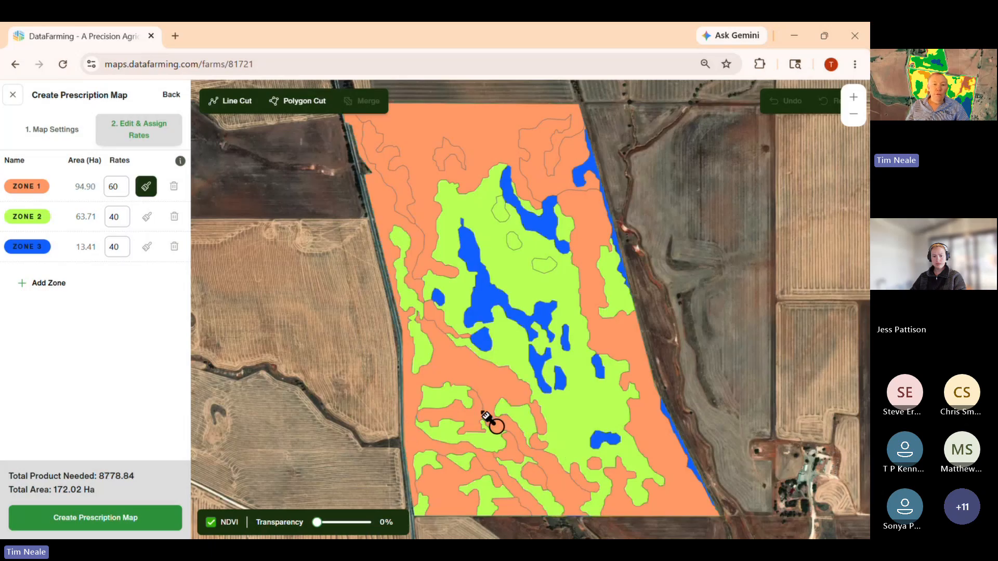
click(148, 248)
click(528, 395)
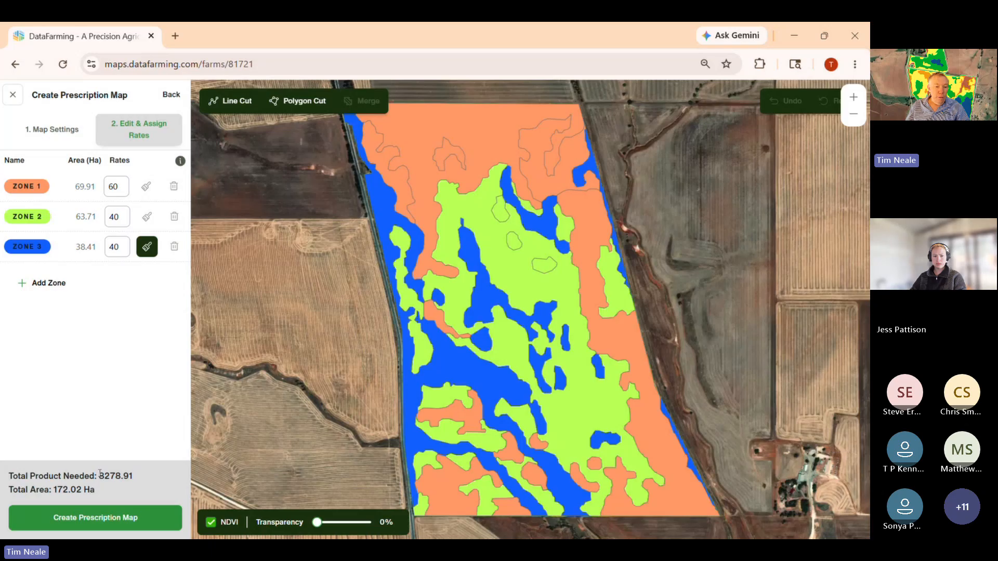
- Check the total product needed, create the prescription map and view it in the map explorer
drag(99, 474, 151, 475)
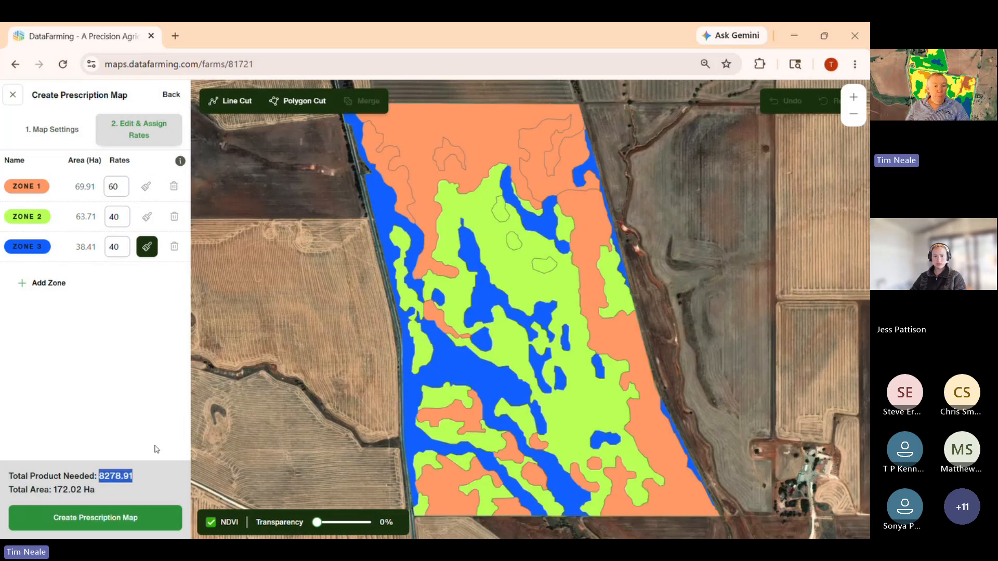
click(130, 517)
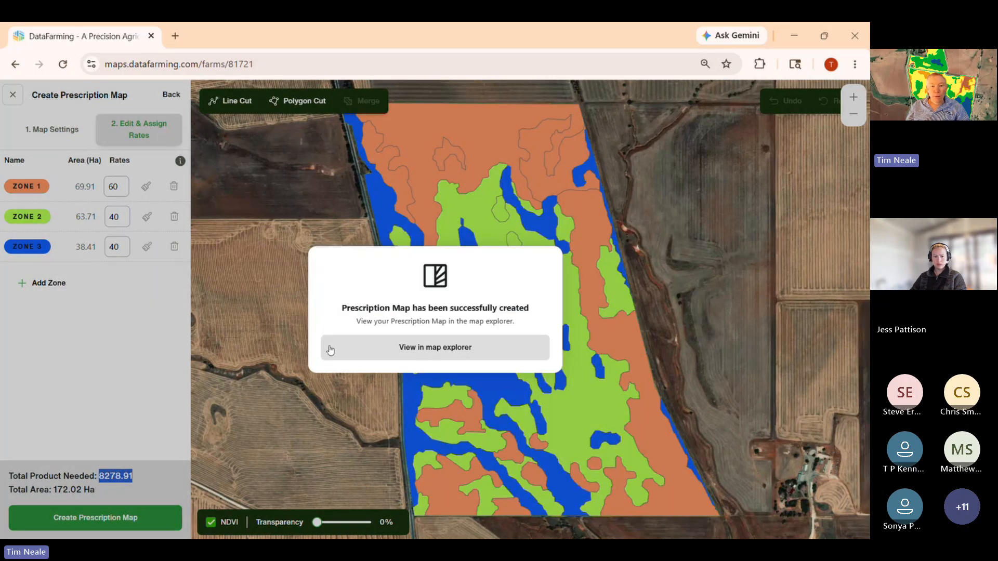
click(385, 347)
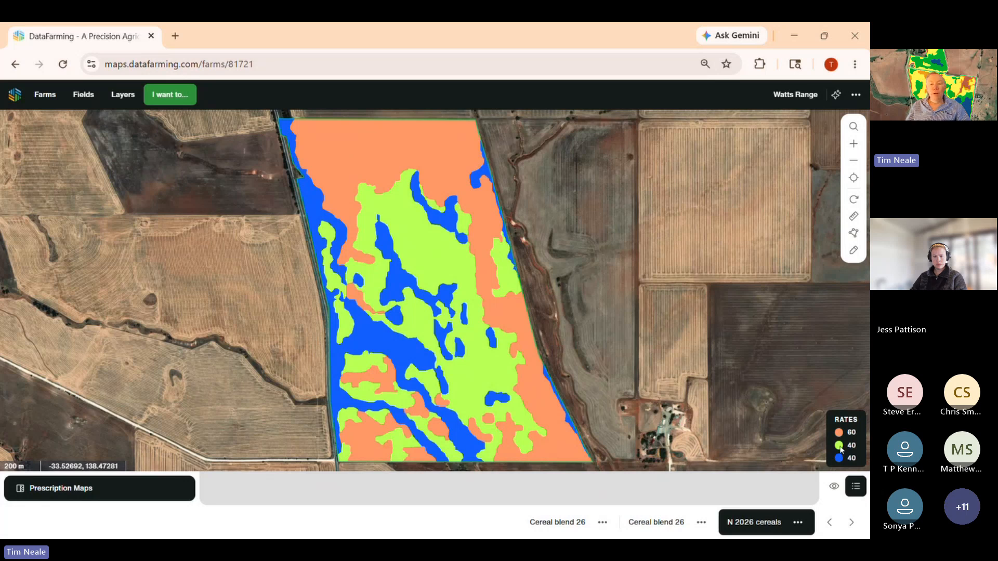
- Open the "N 2026 cereals" prescription for editing and exit, discarding any changes
click(797, 526)
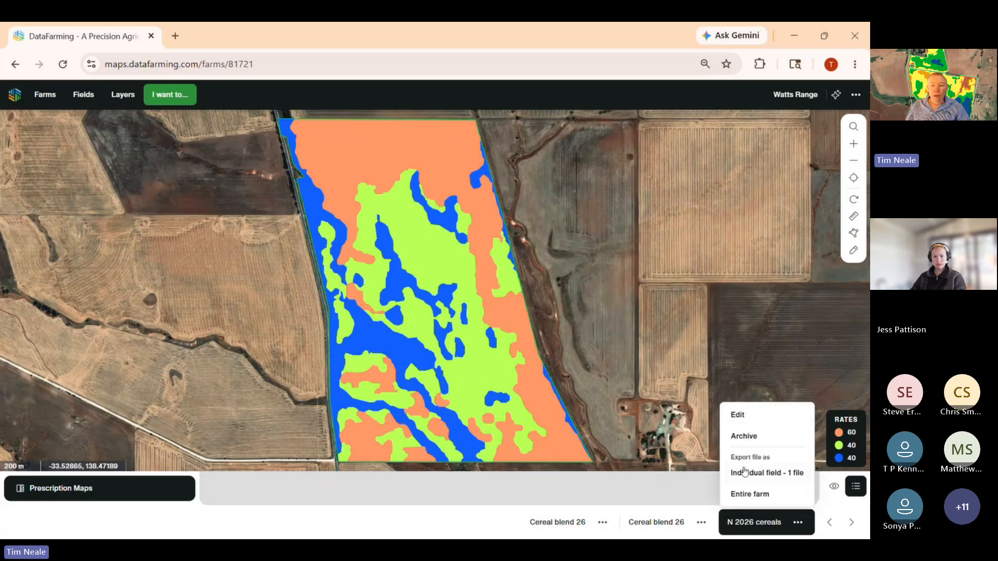
click(737, 413)
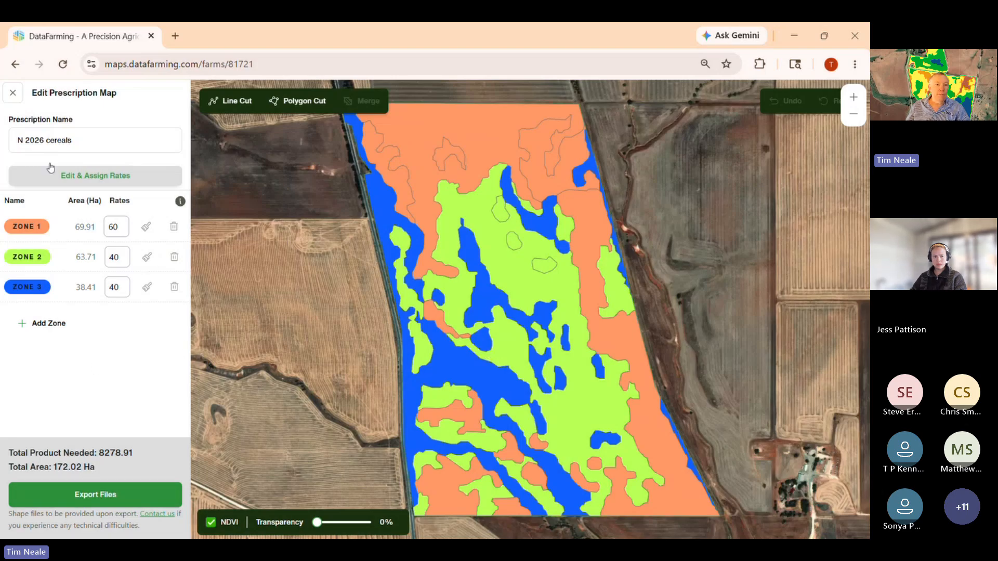
click(13, 92)
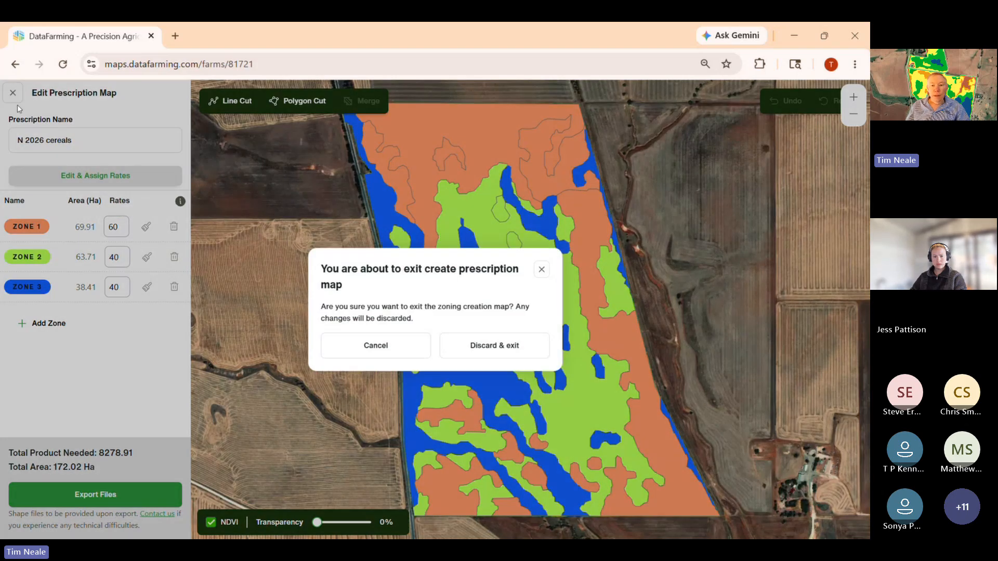
click(463, 343)
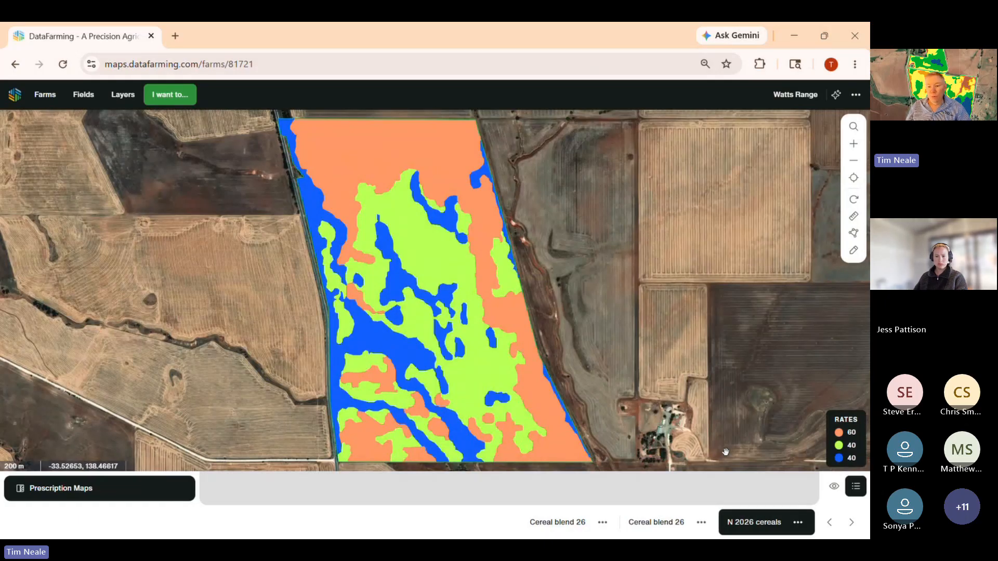
- Export the "N 2026 cereals" prescription as an individual field file and display its zones on the map again
click(795, 520)
click(774, 472)
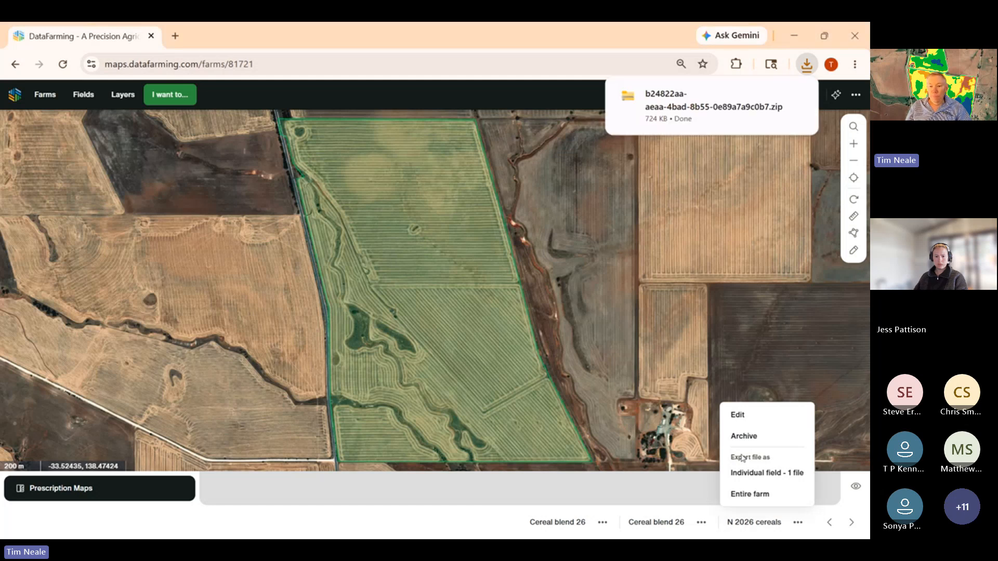
click(747, 521)
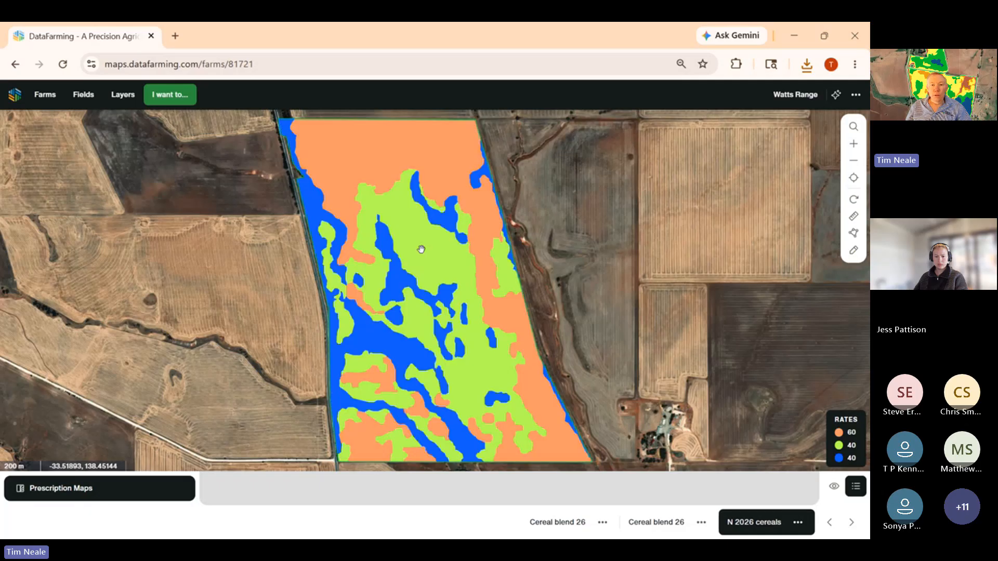